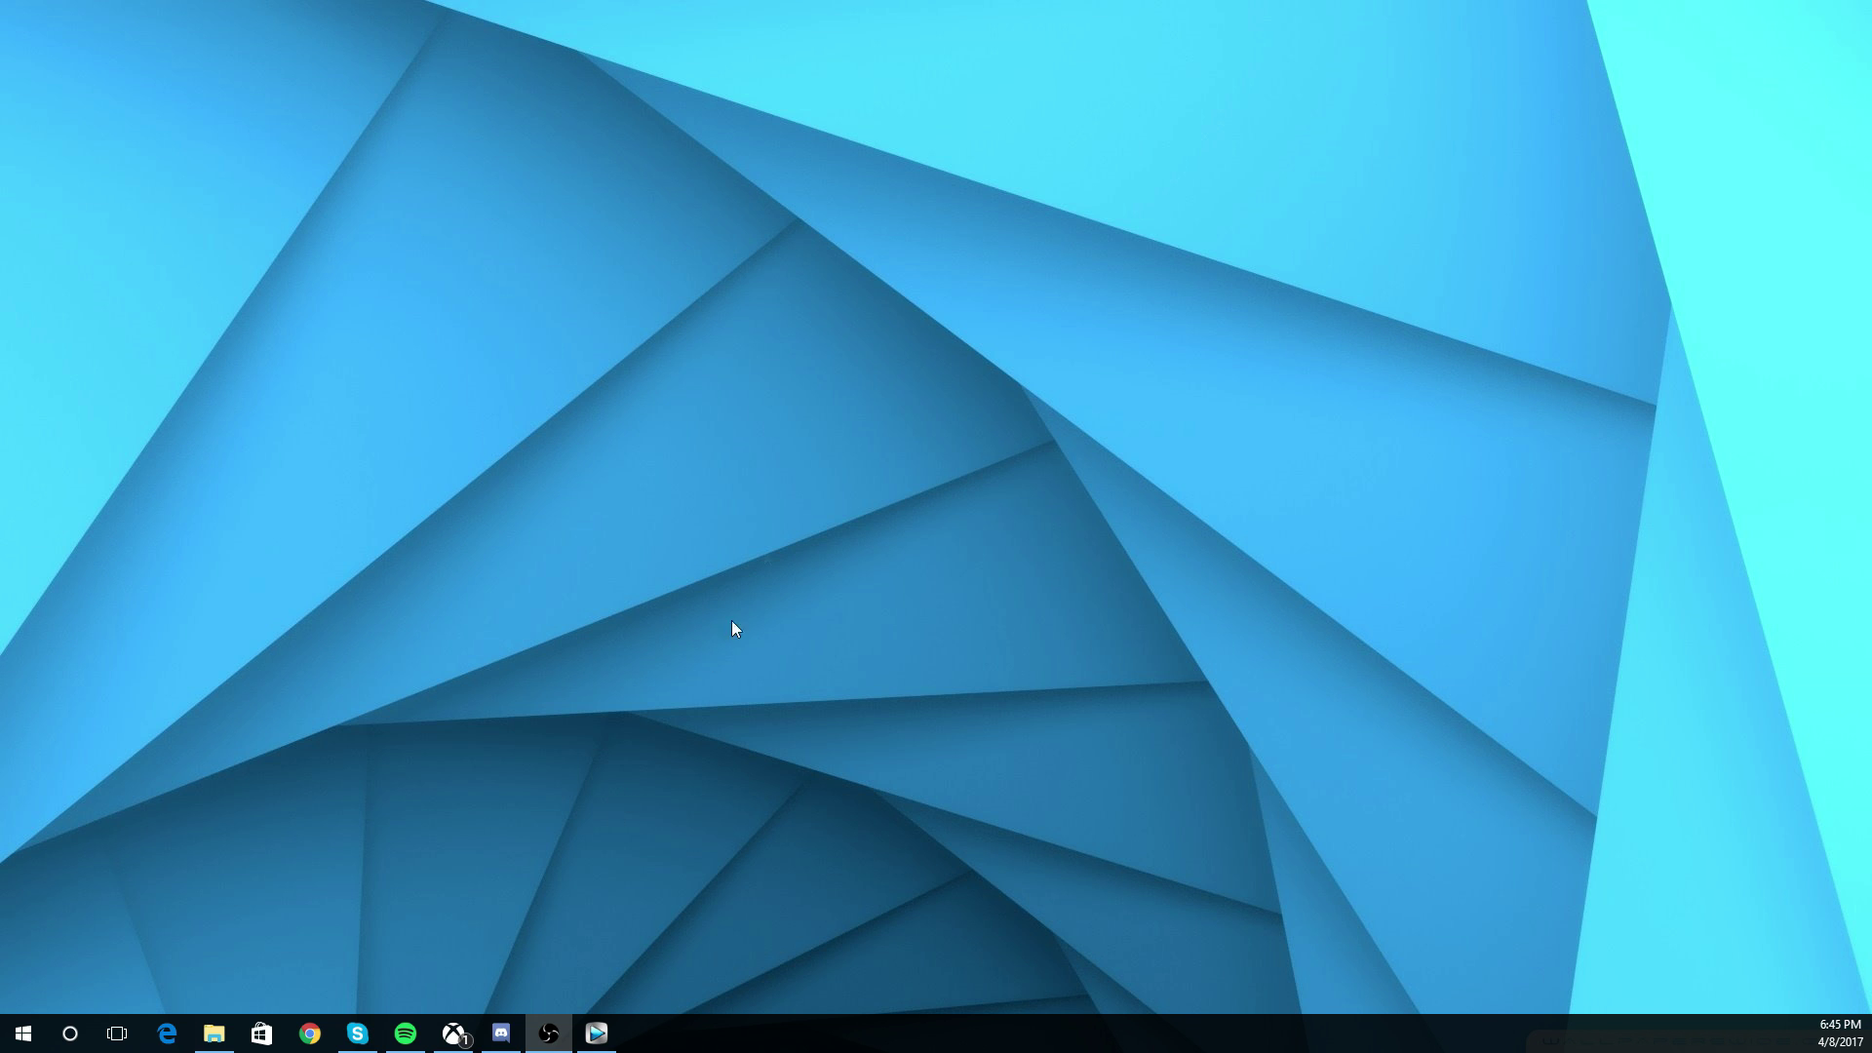
# - Open Display settings from the desktop context menu and reposition the Settings window
pyautogui.rightClick(790, 486)
pyautogui.click(1348, 590)
pyautogui.rightClick(960, 444)
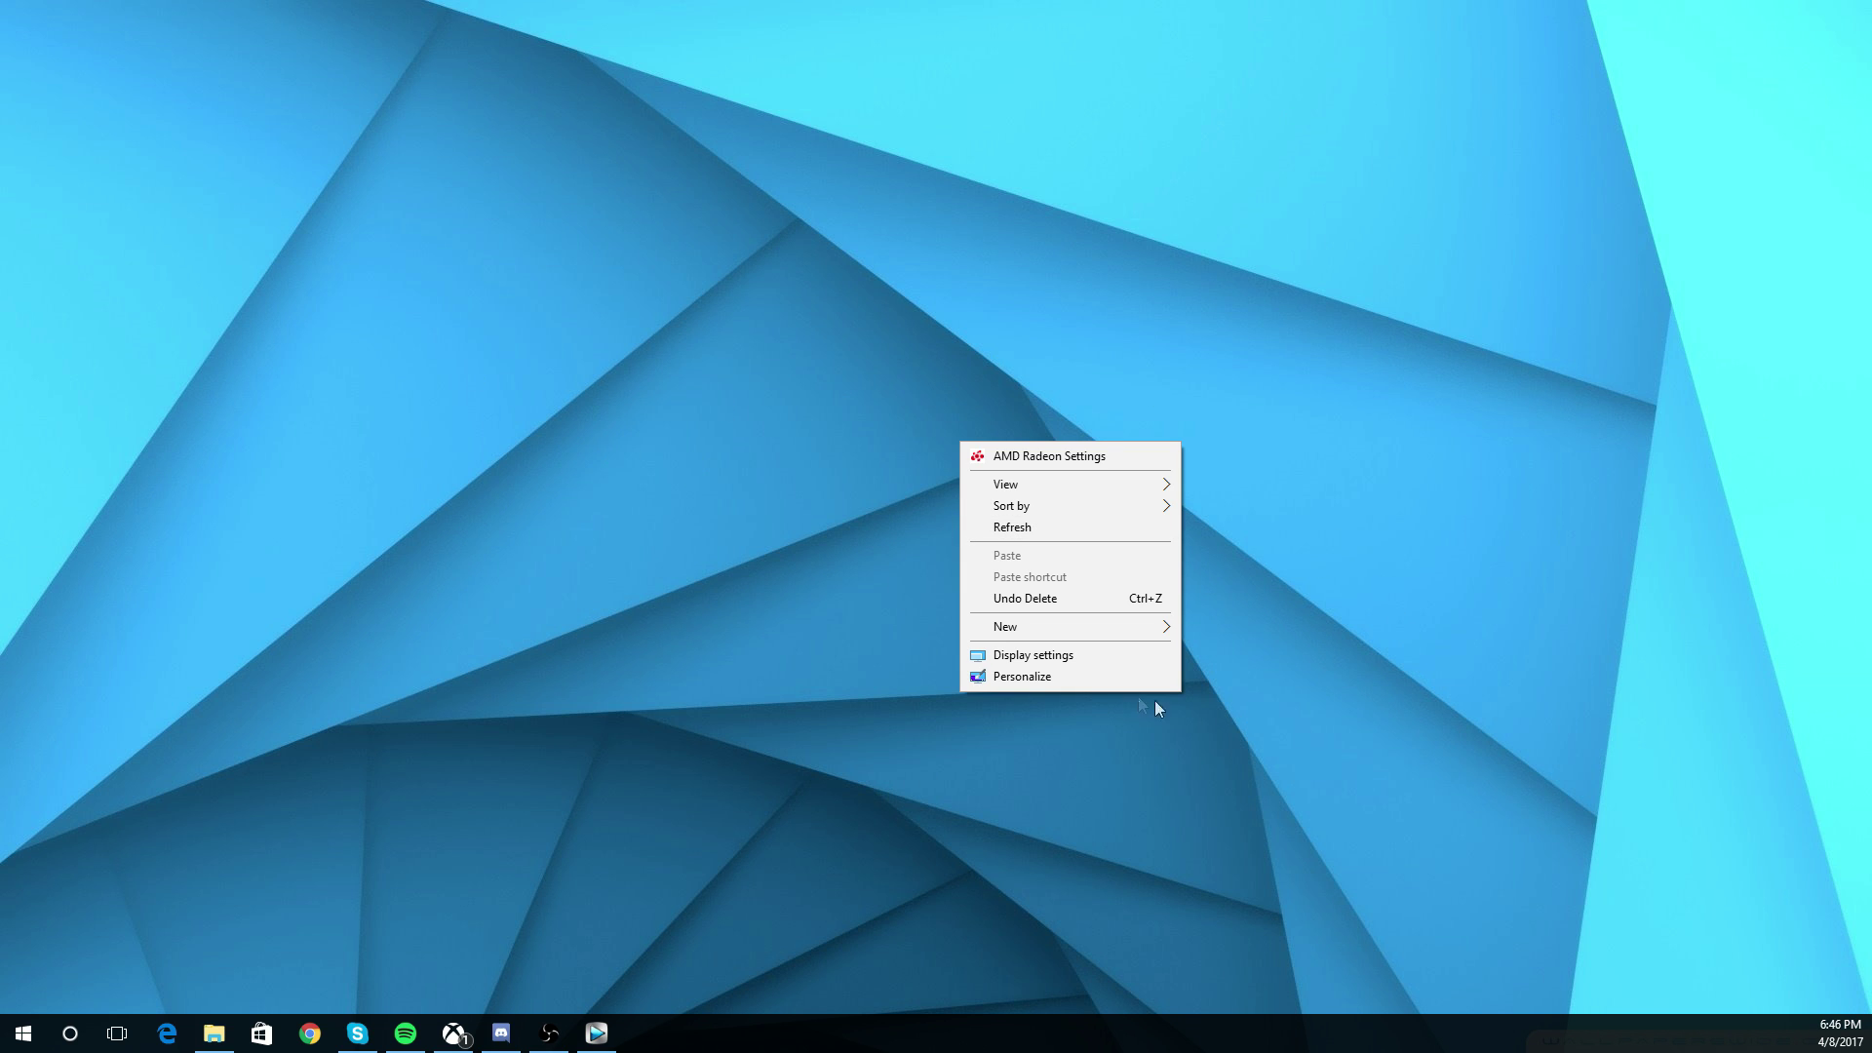
pyautogui.click(985, 659)
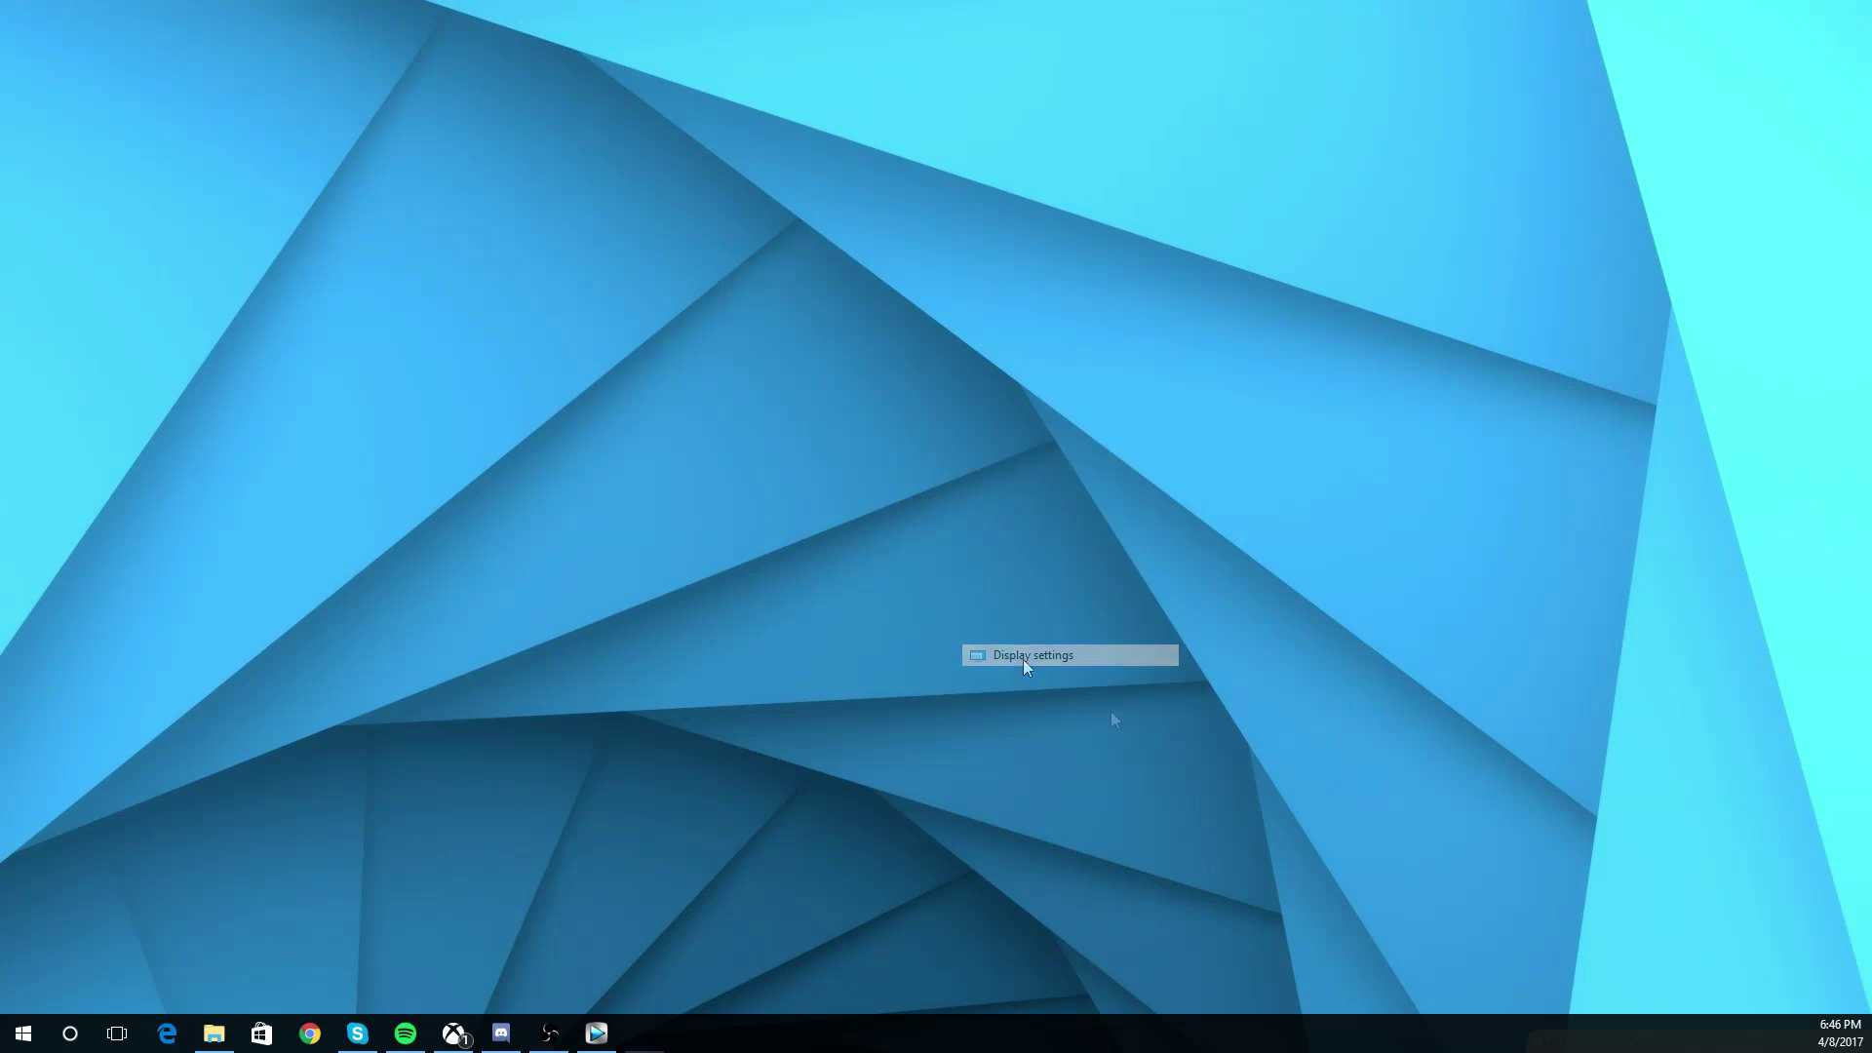
pyautogui.rightClick(1413, 854)
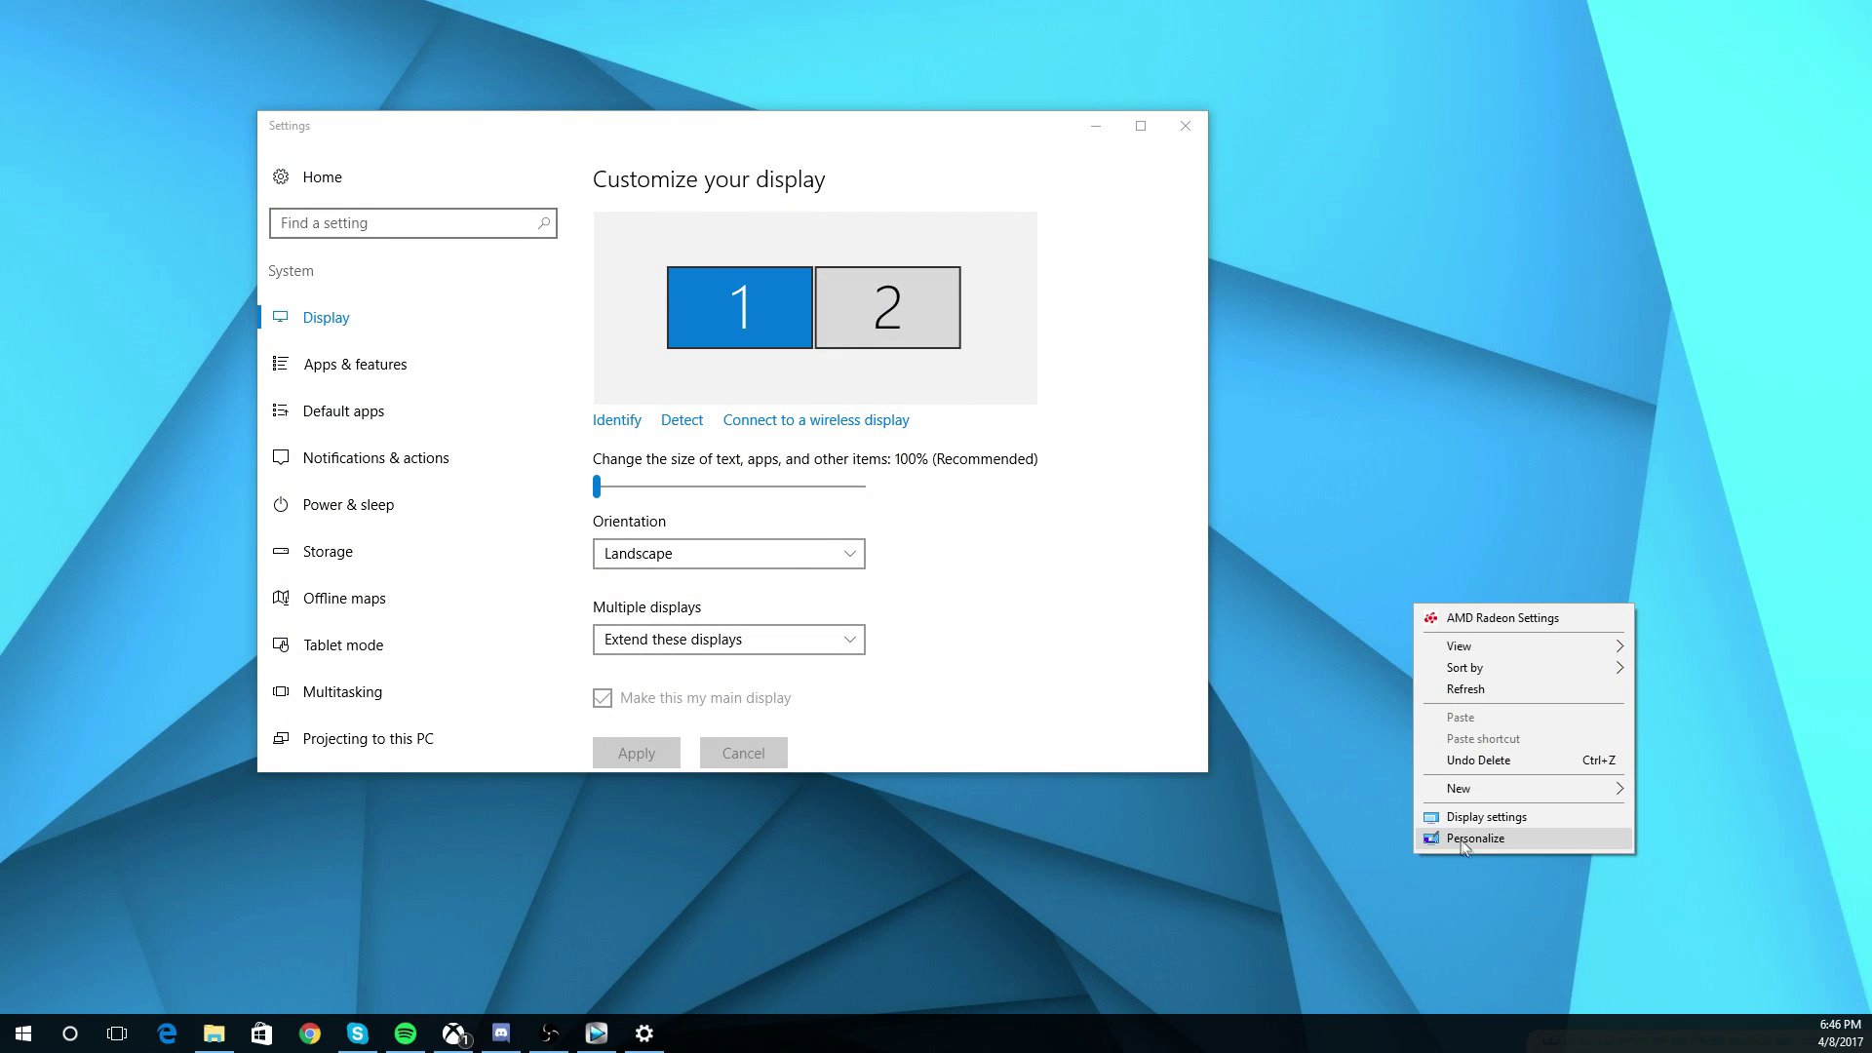
pyautogui.click(1499, 817)
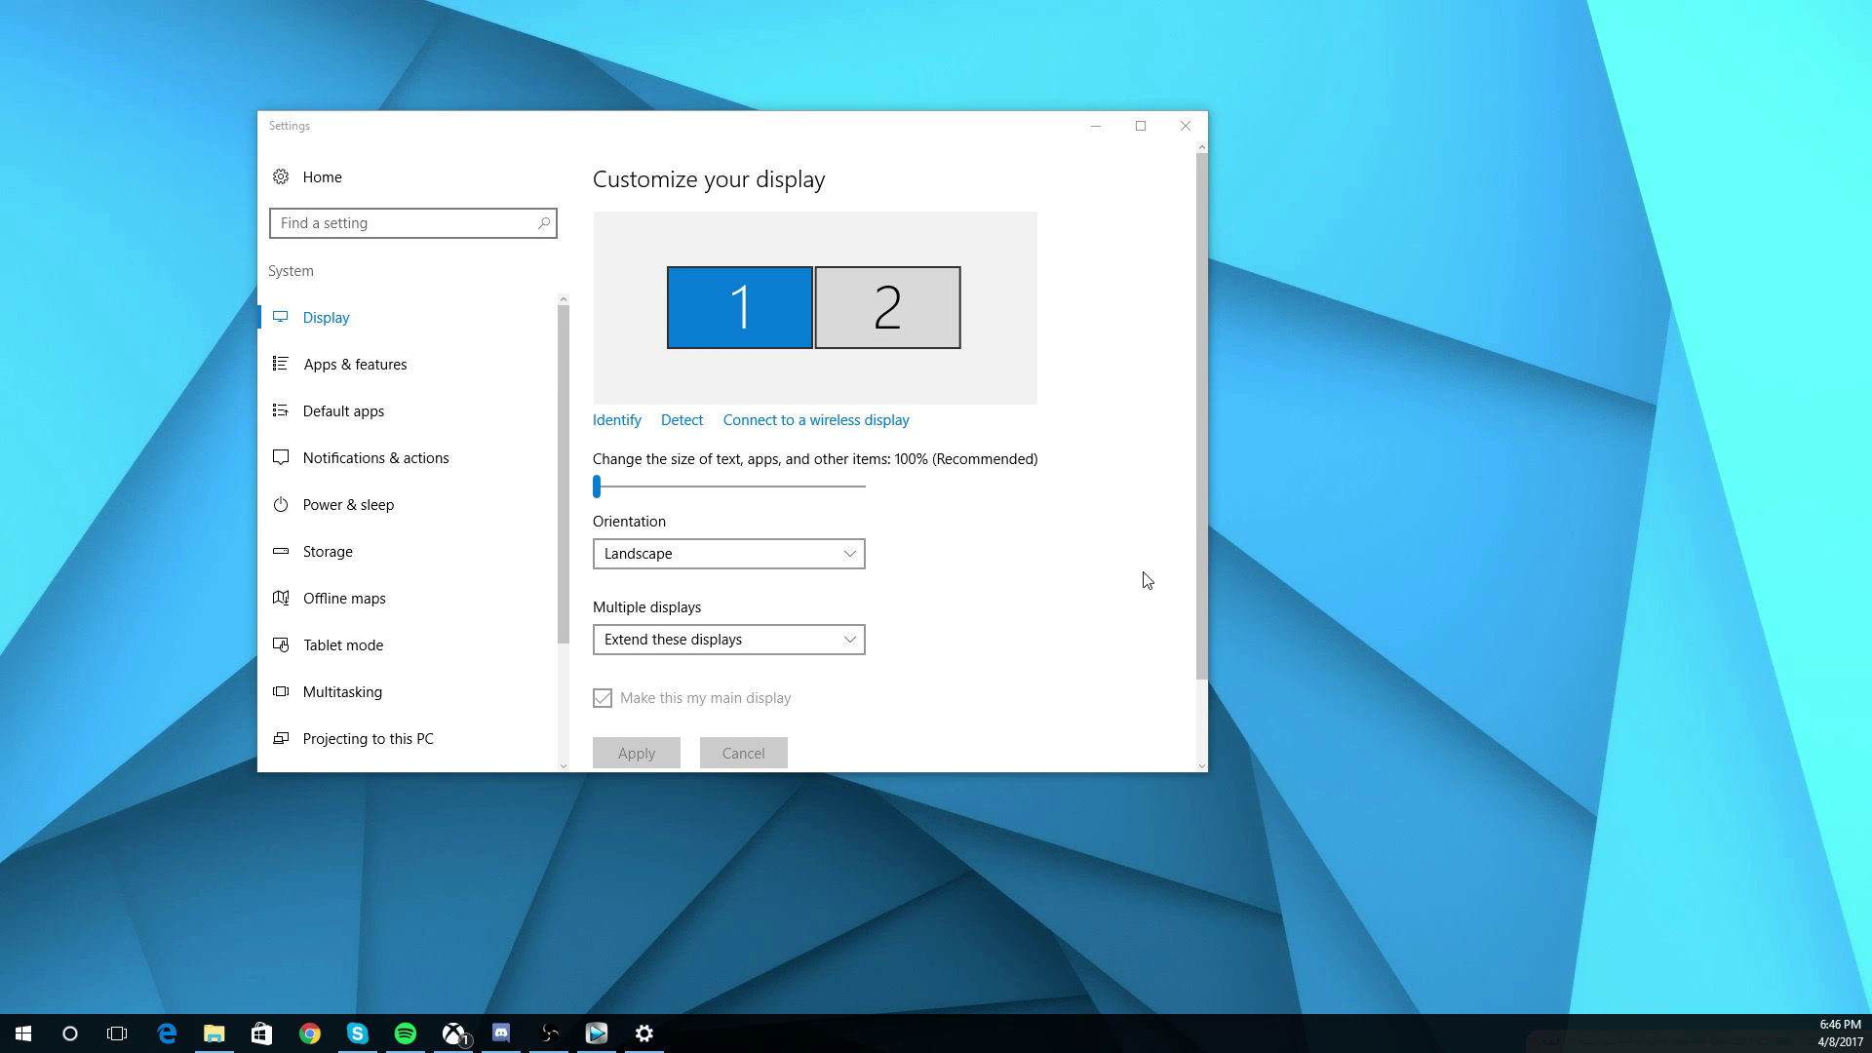
pyautogui.moveTo(921, 148); pyautogui.dragTo(936, 111)
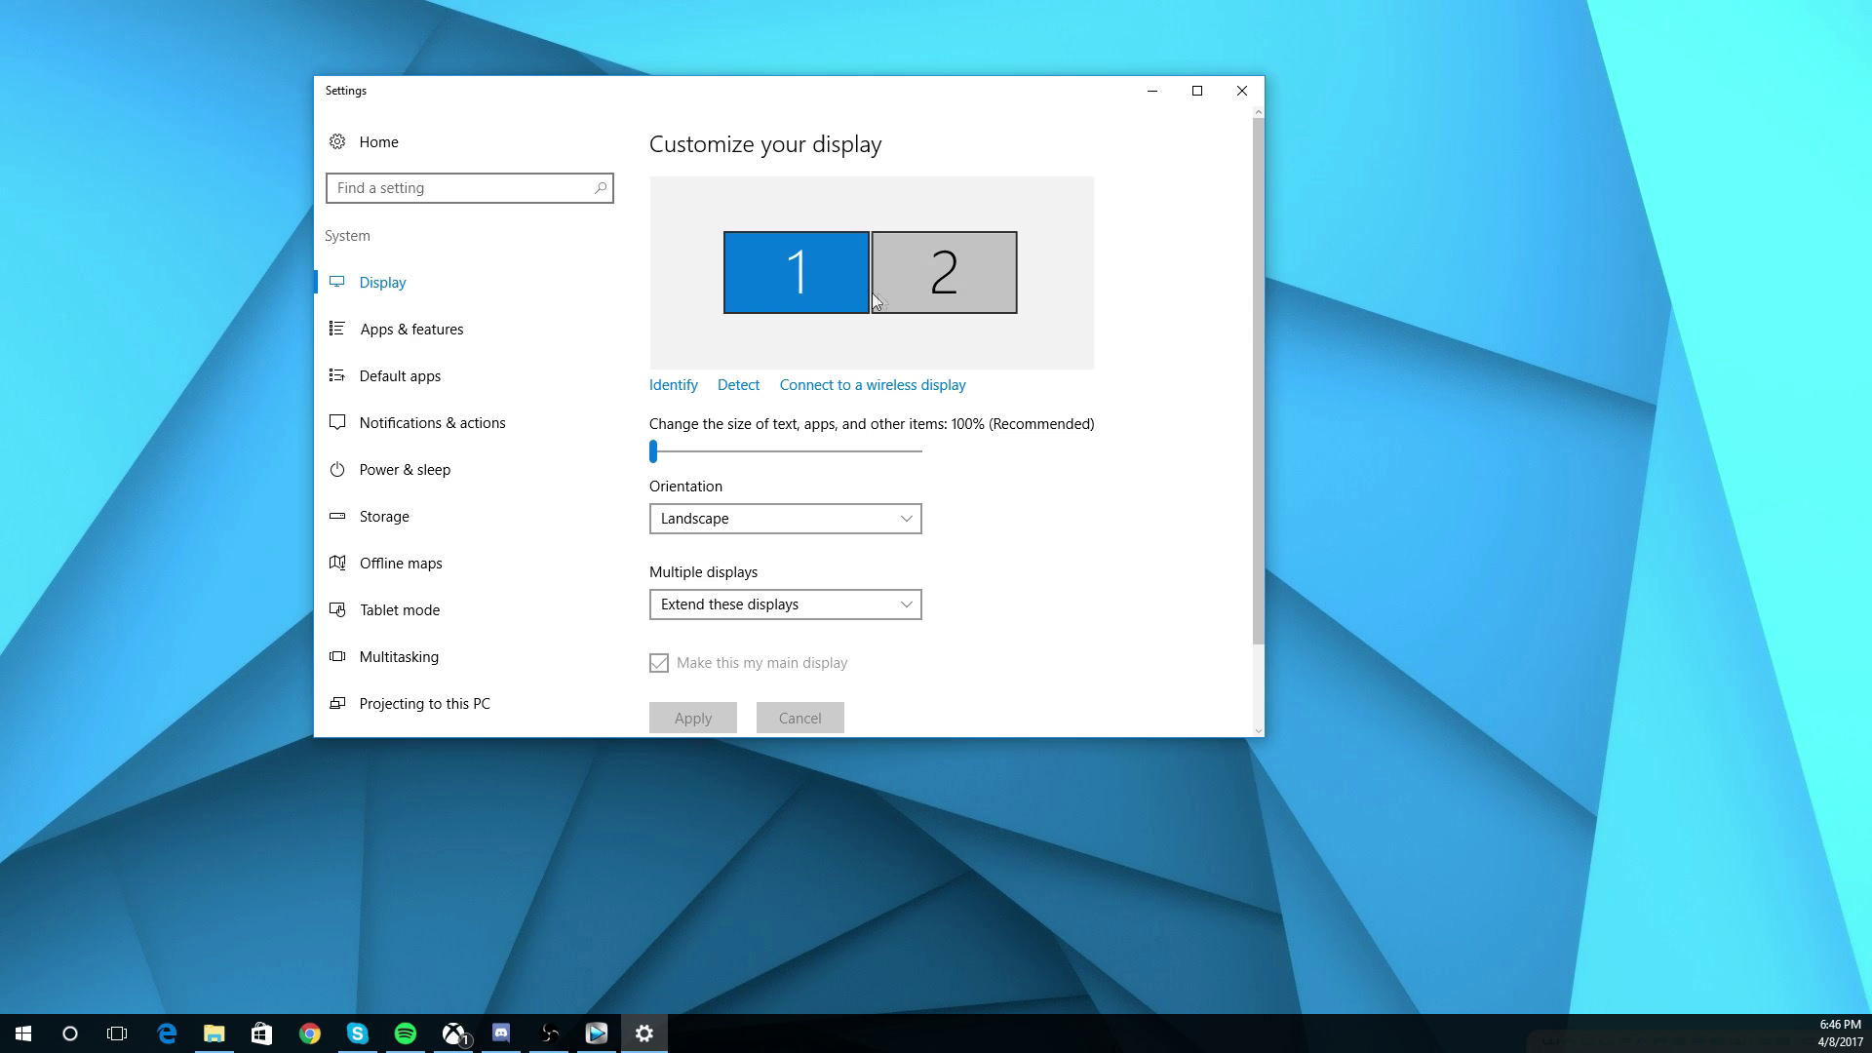
pyautogui.click(672, 385)
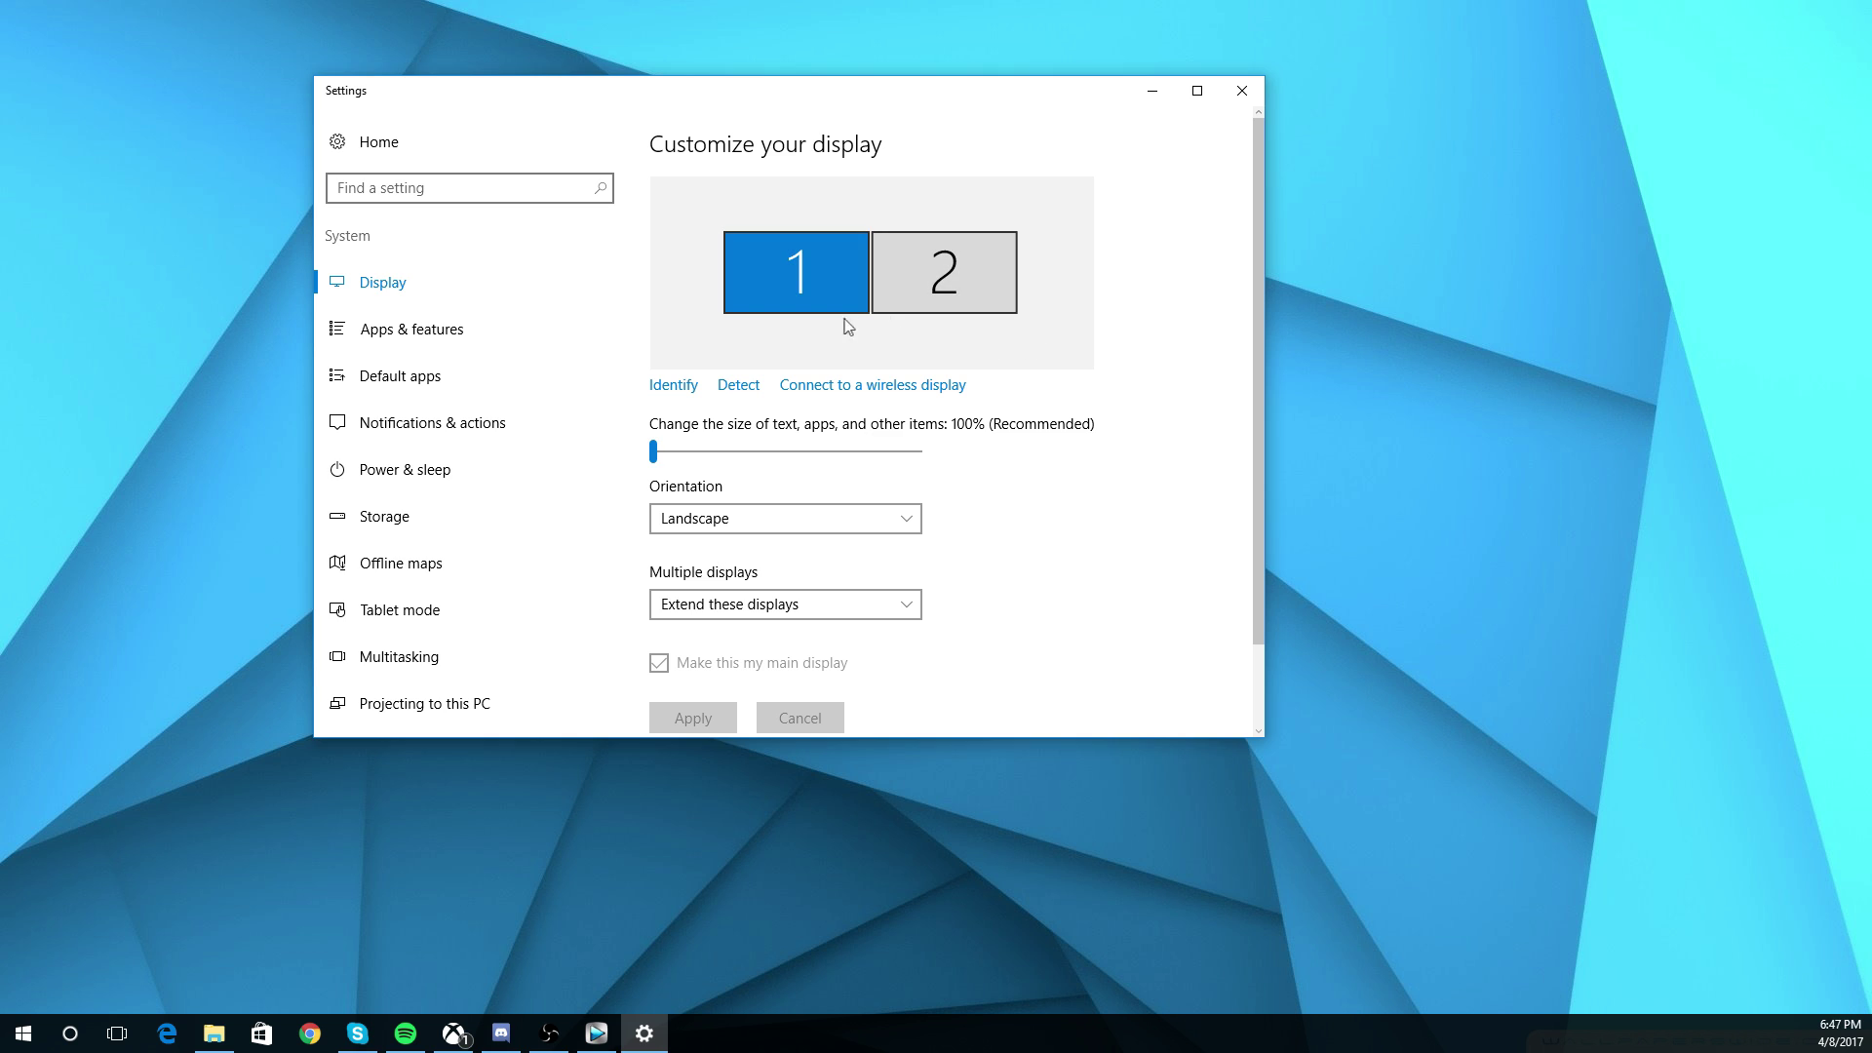
pyautogui.click(761, 604)
pyautogui.click(761, 604)
pyautogui.click(863, 605)
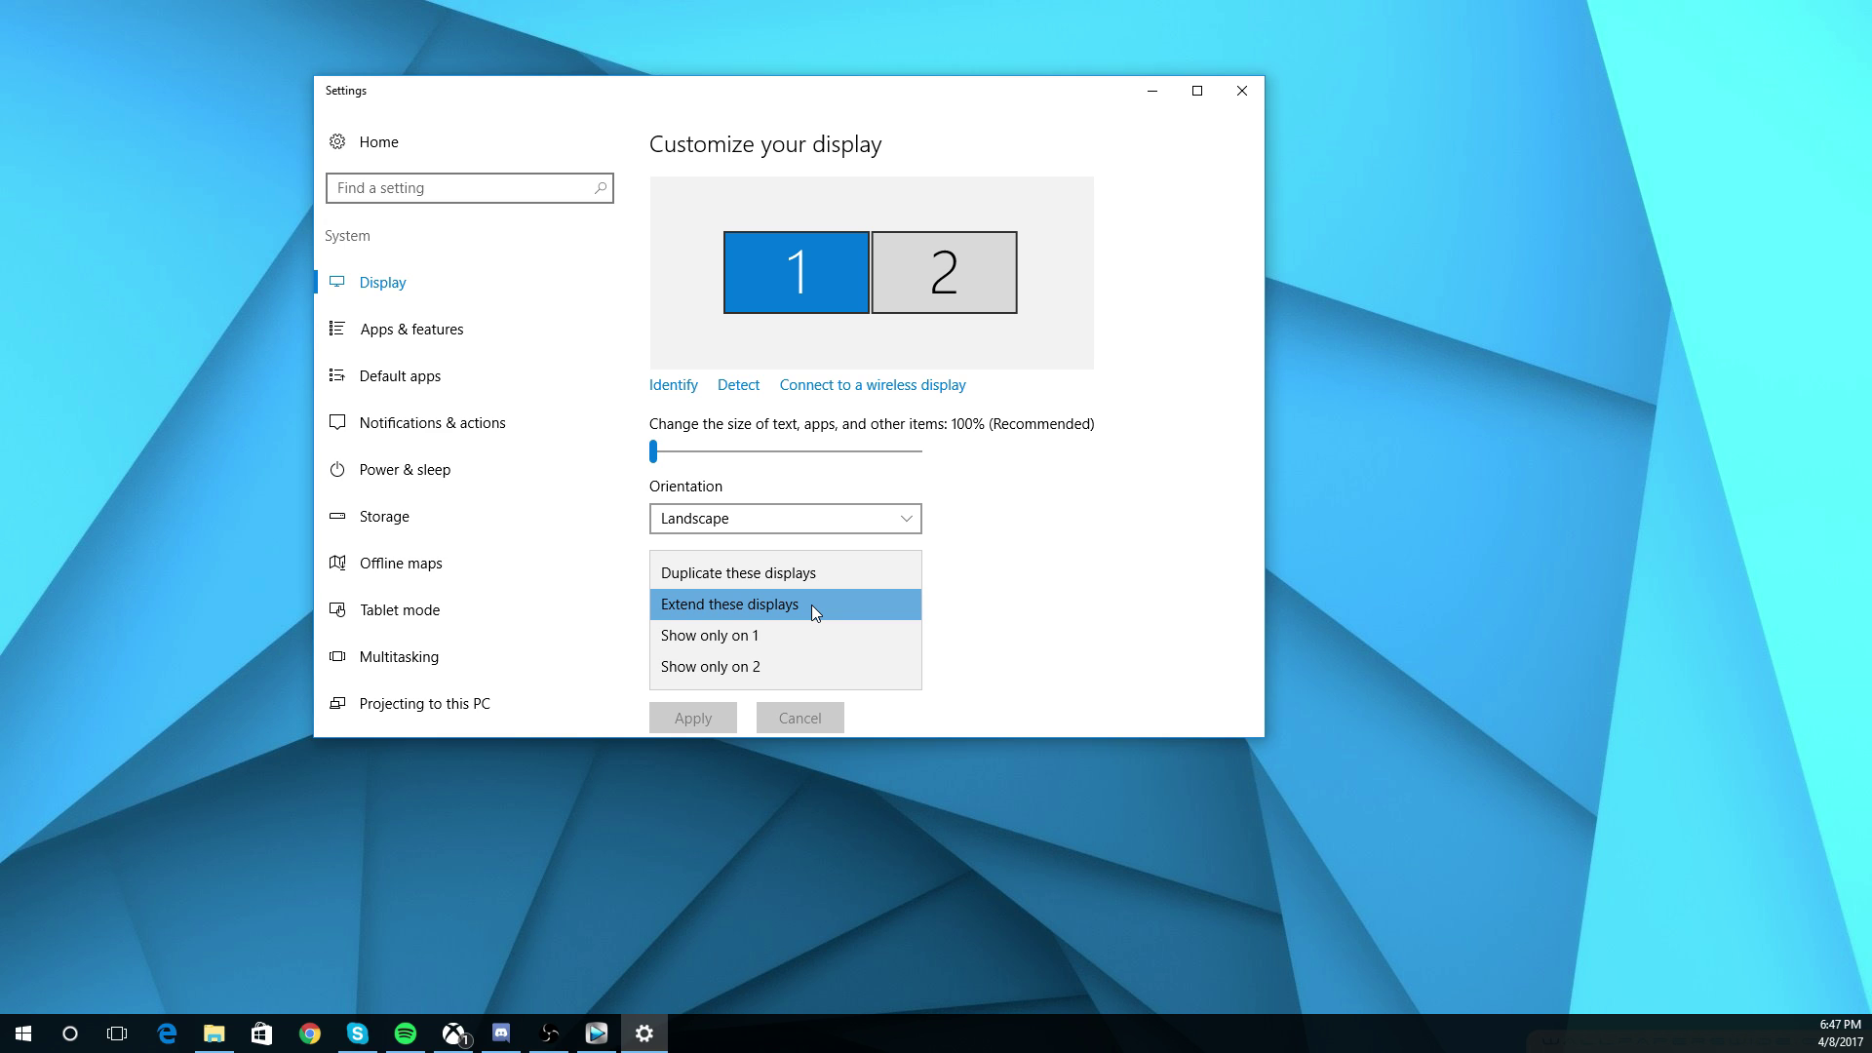
pyautogui.click(815, 605)
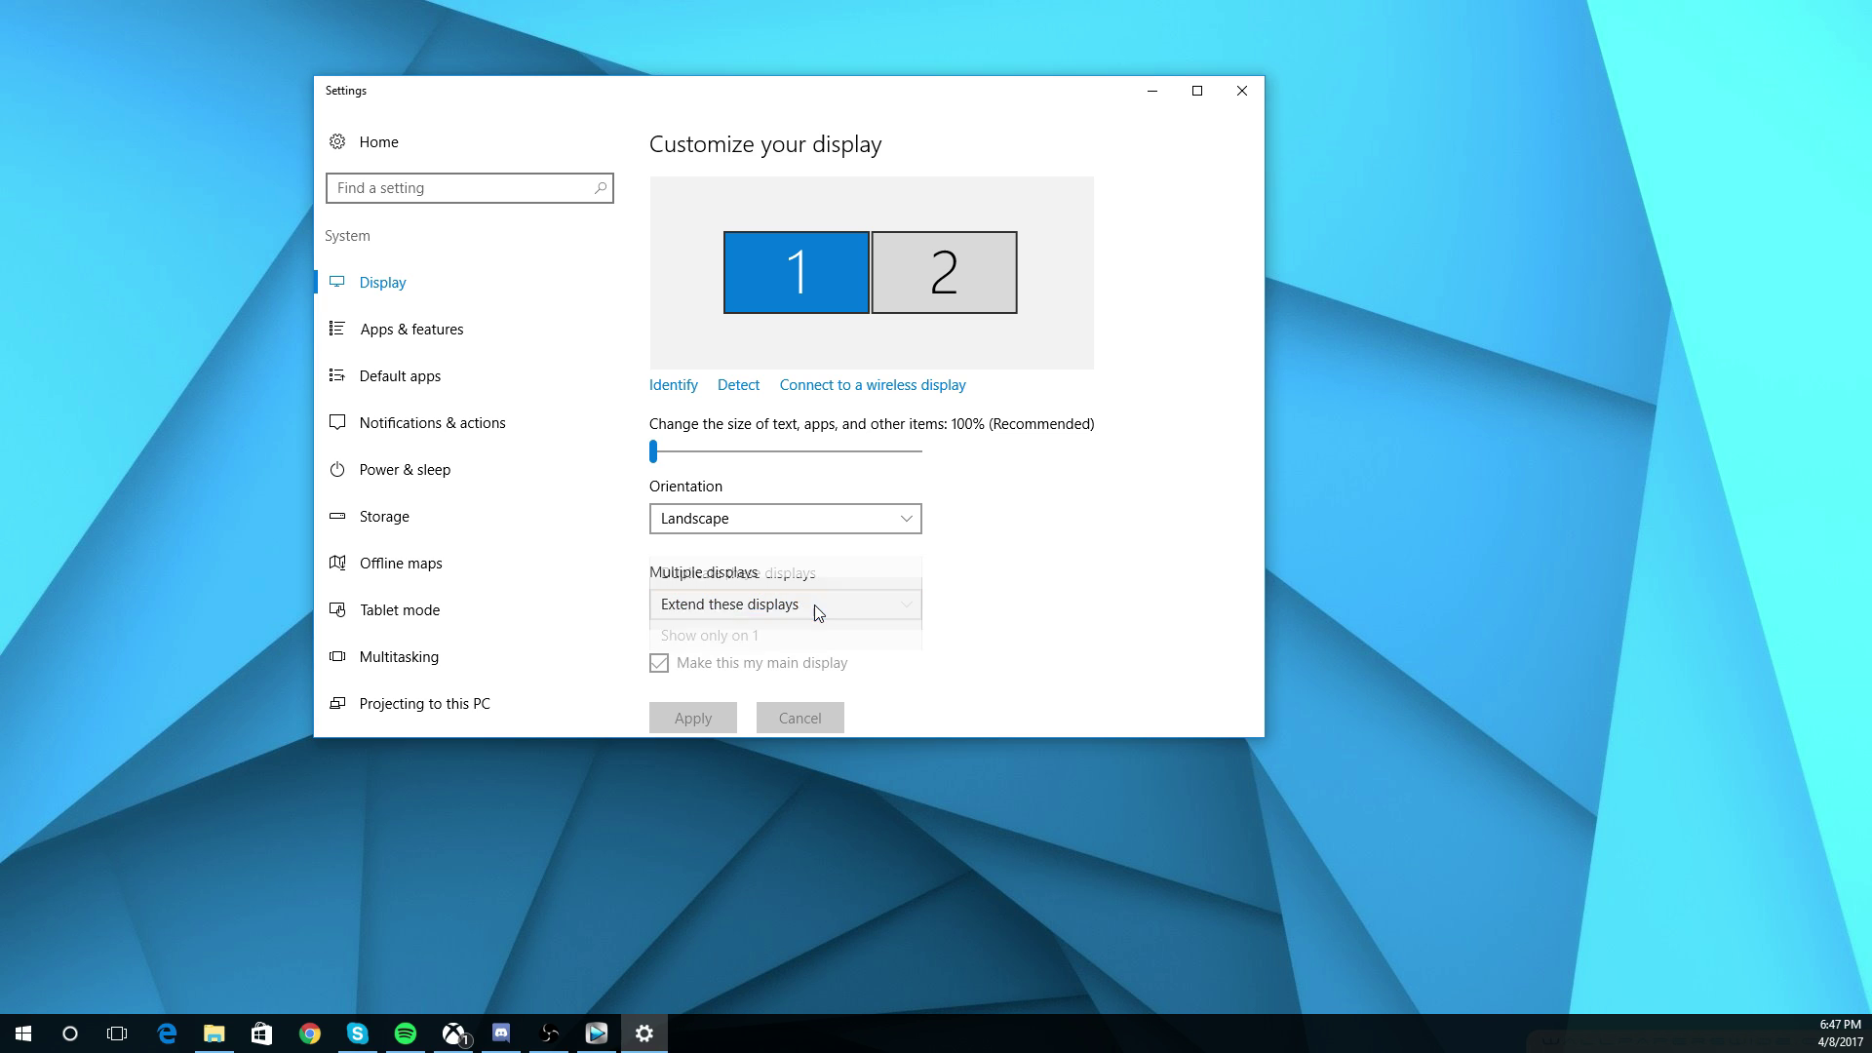
pyautogui.scroll(-1, 848, 602)
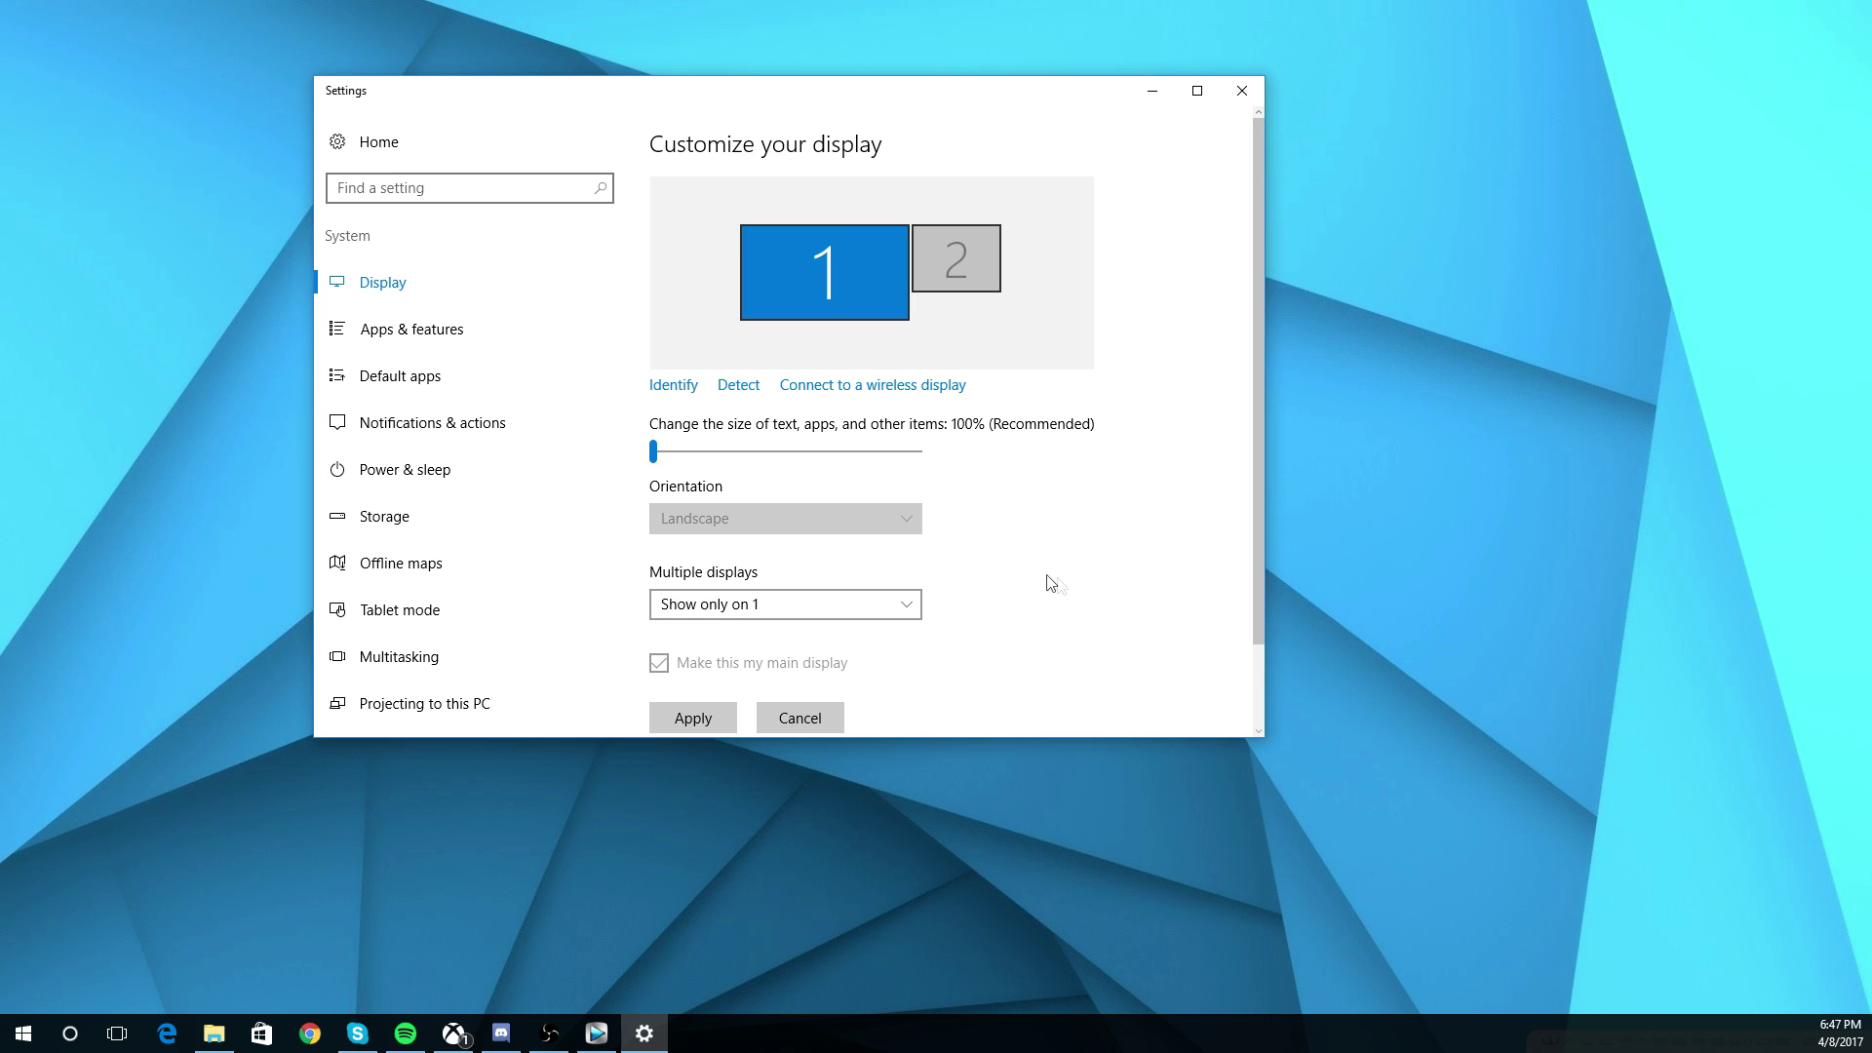
pyautogui.click(887, 603)
pyautogui.click(830, 574)
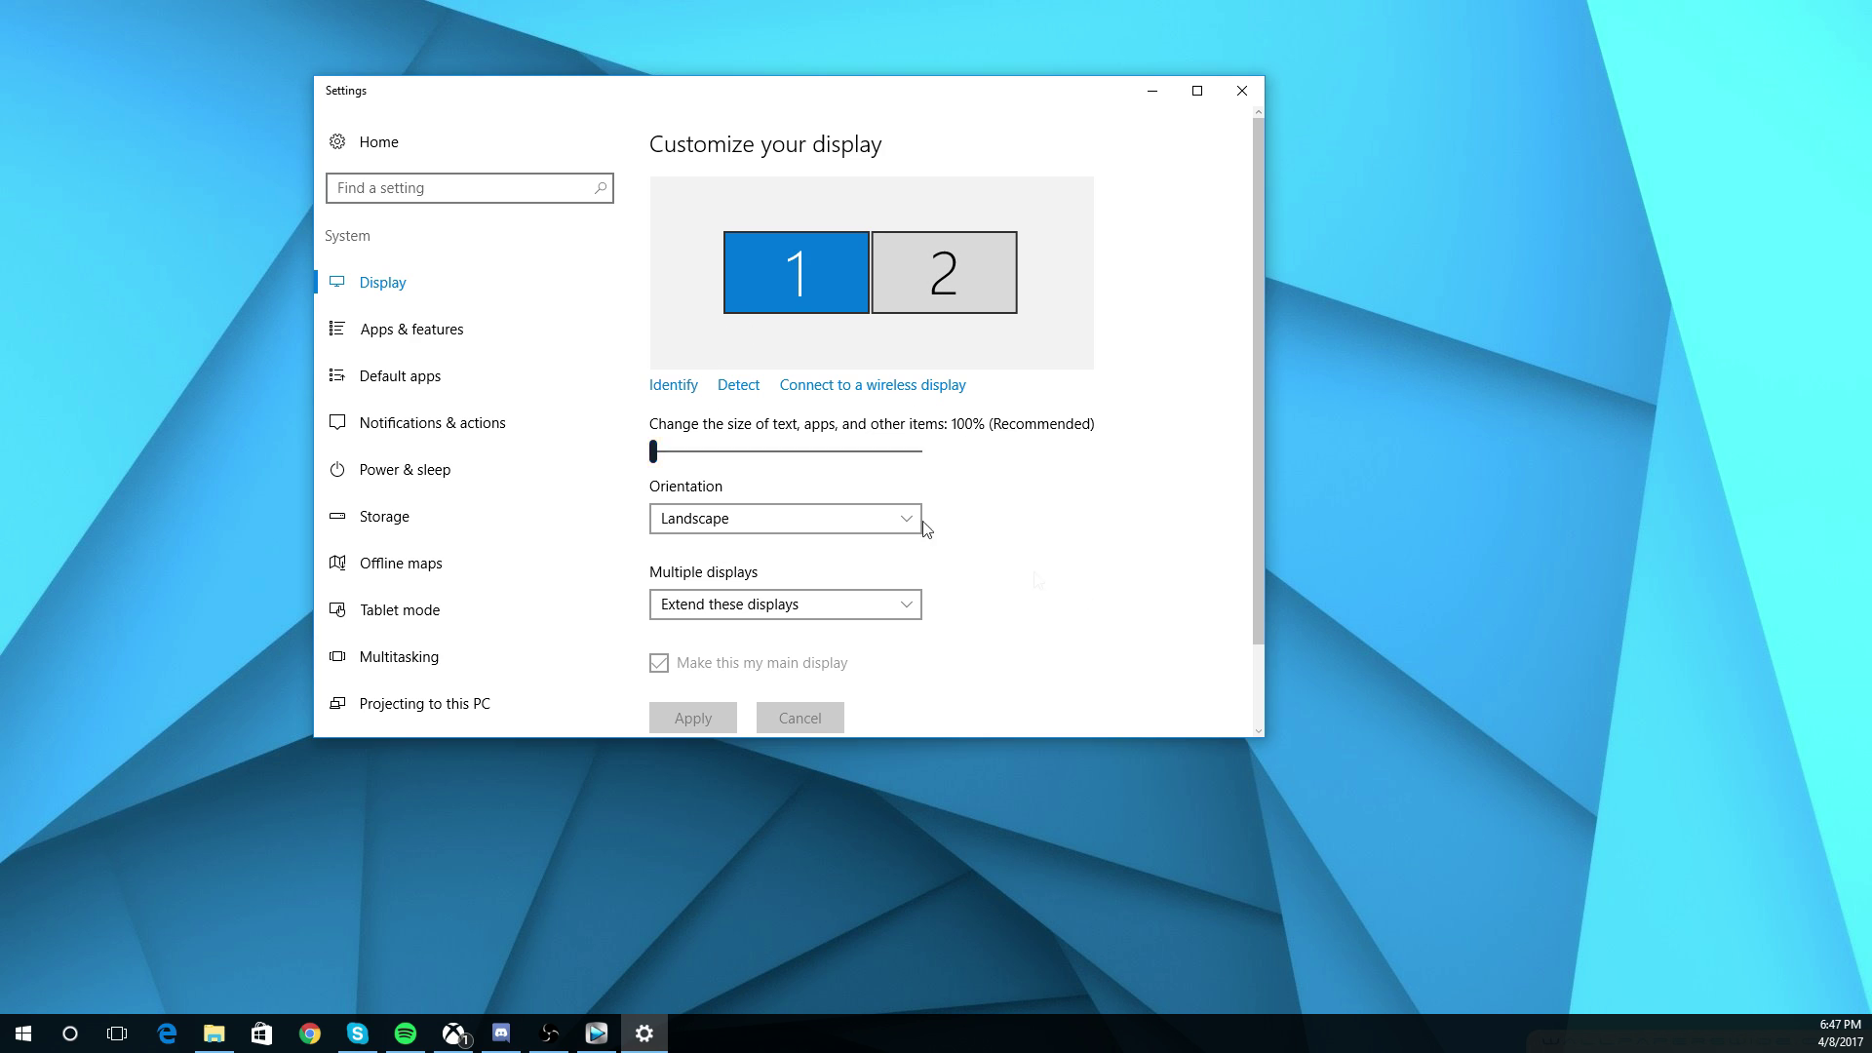
pyautogui.click(661, 390)
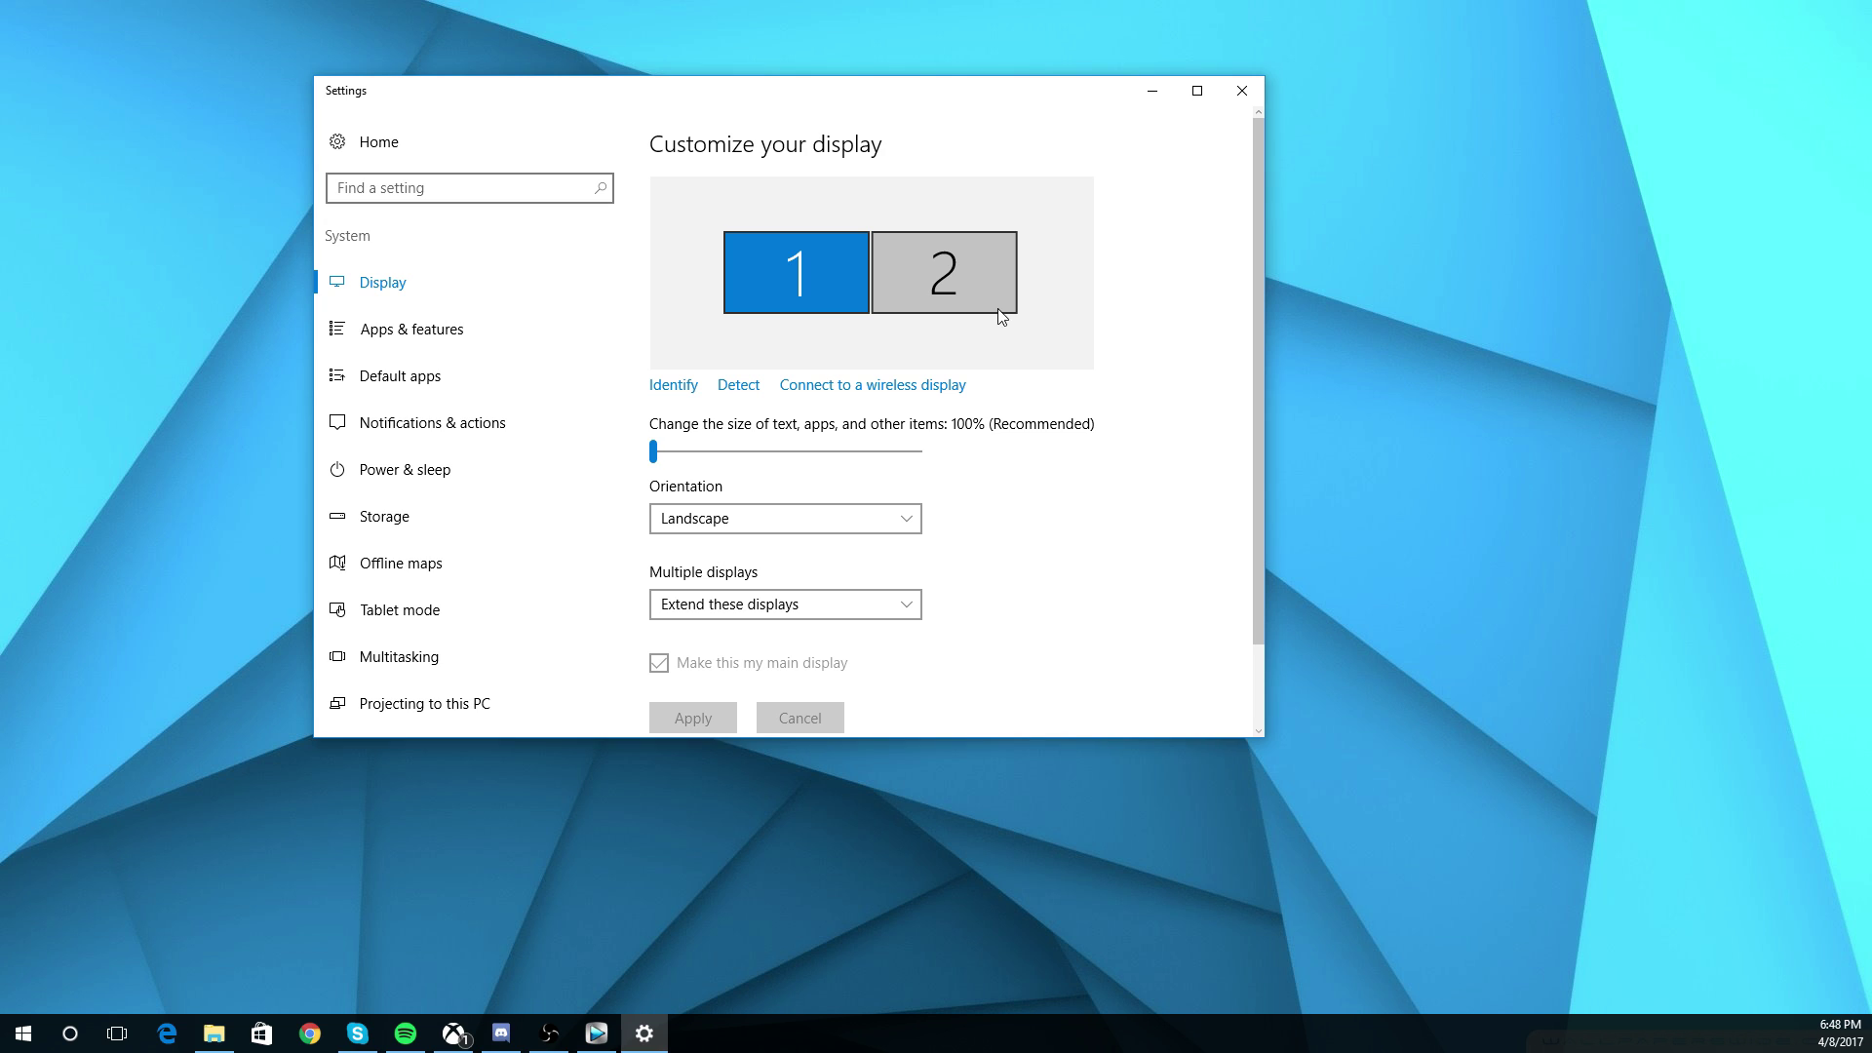
# - Identify the monitors and place display 2 to the right of display 1
pyautogui.click(681, 385)
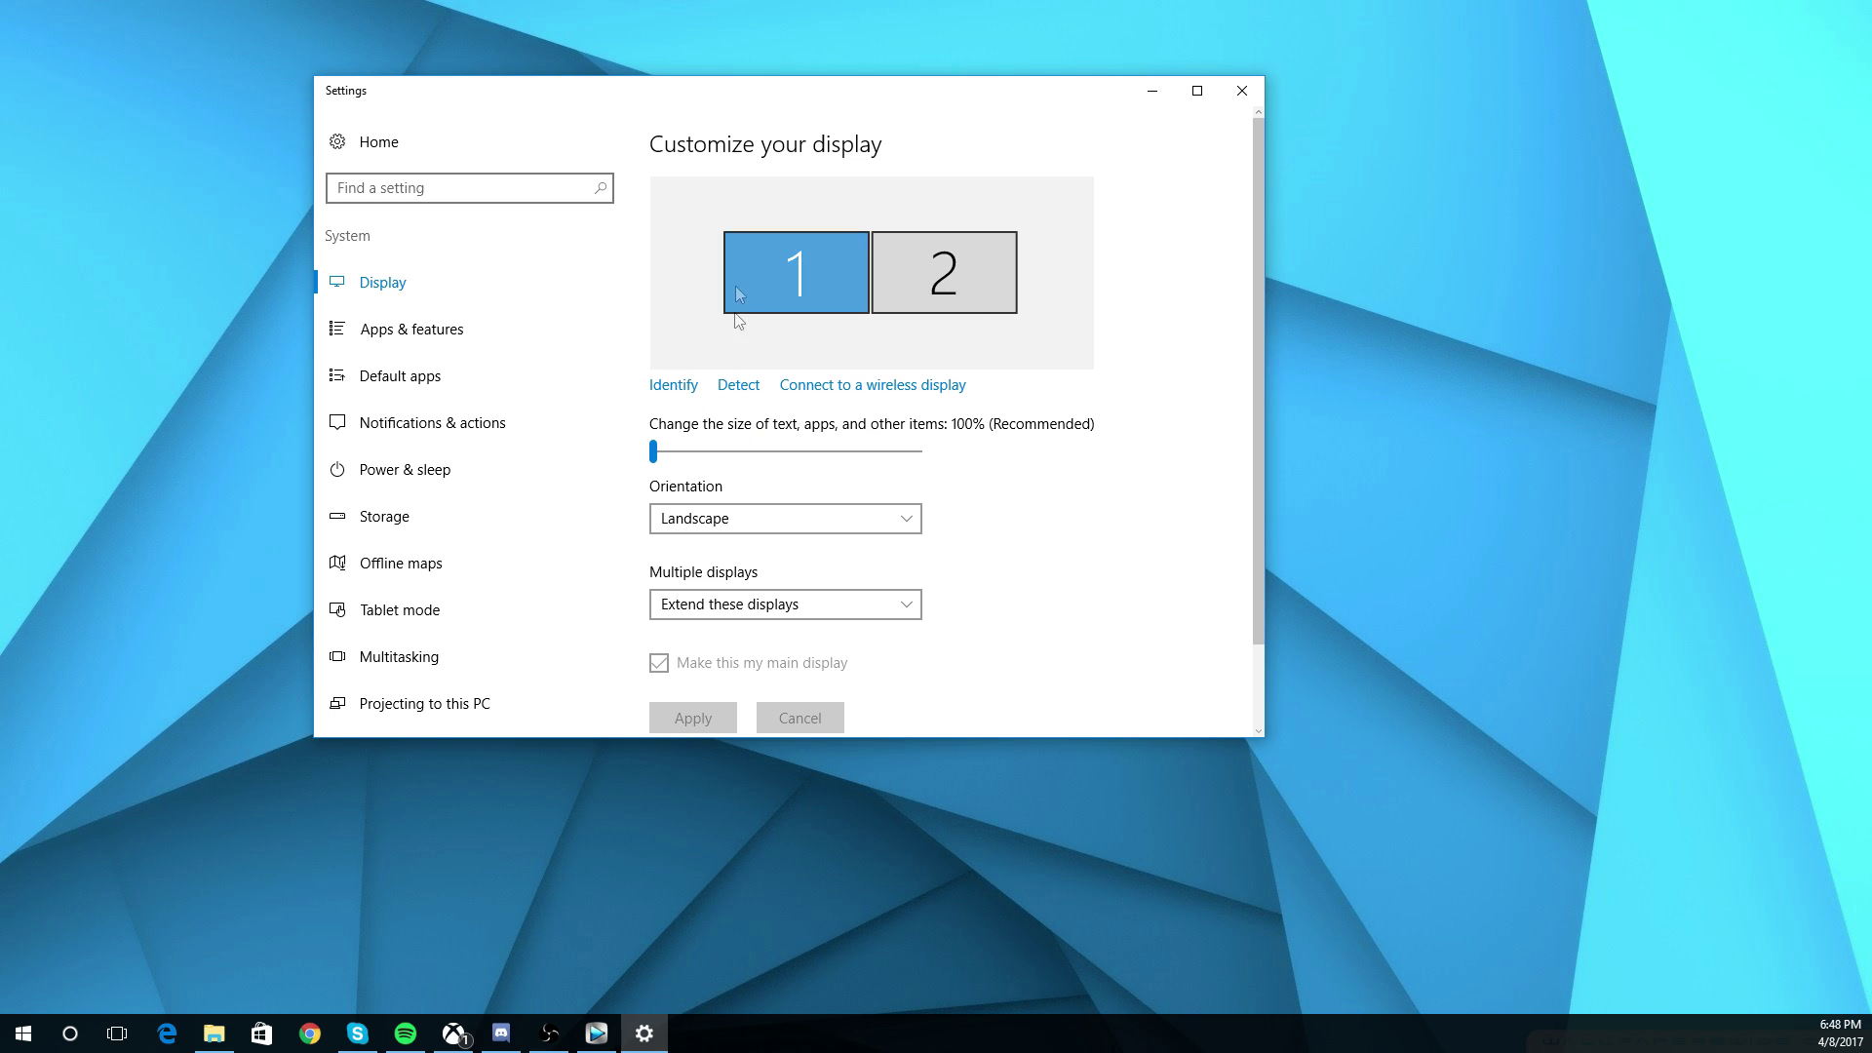
pyautogui.moveTo(957, 295); pyautogui.dragTo(664, 296)
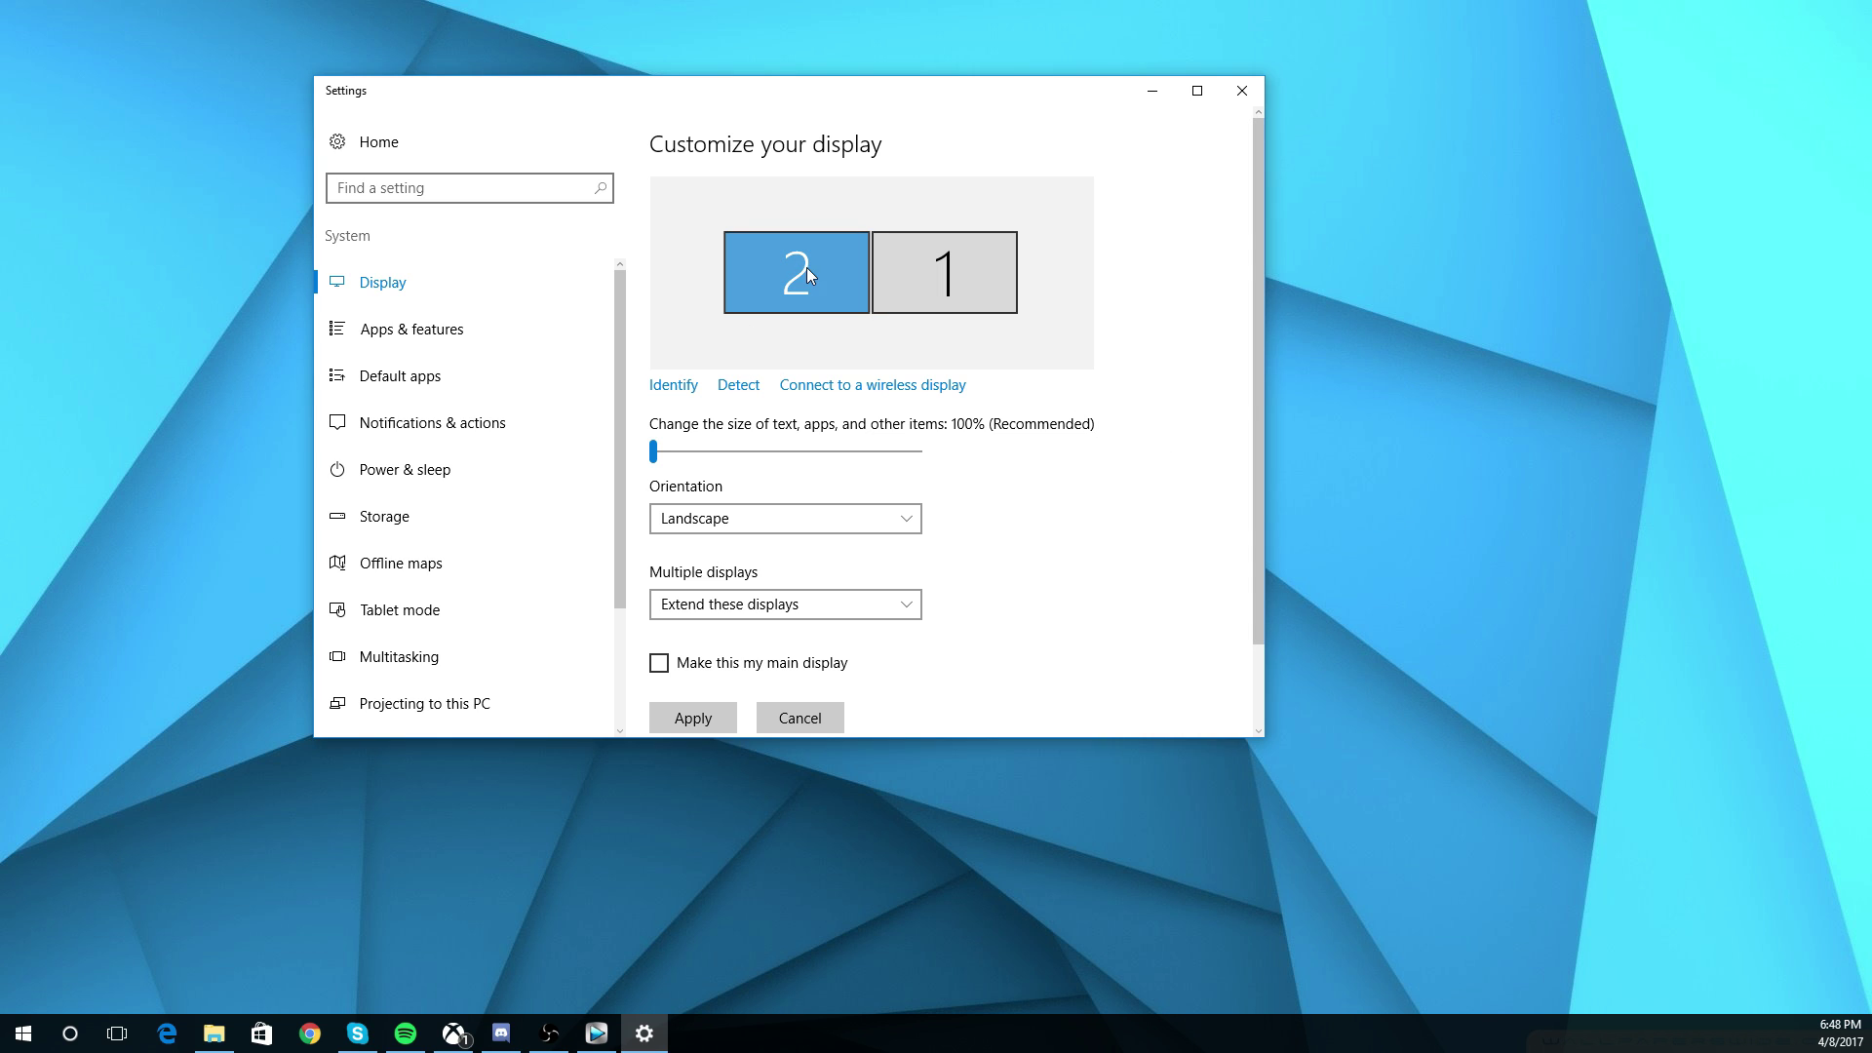
pyautogui.moveTo(813, 267); pyautogui.dragTo(1077, 283)
pyautogui.click(693, 394)
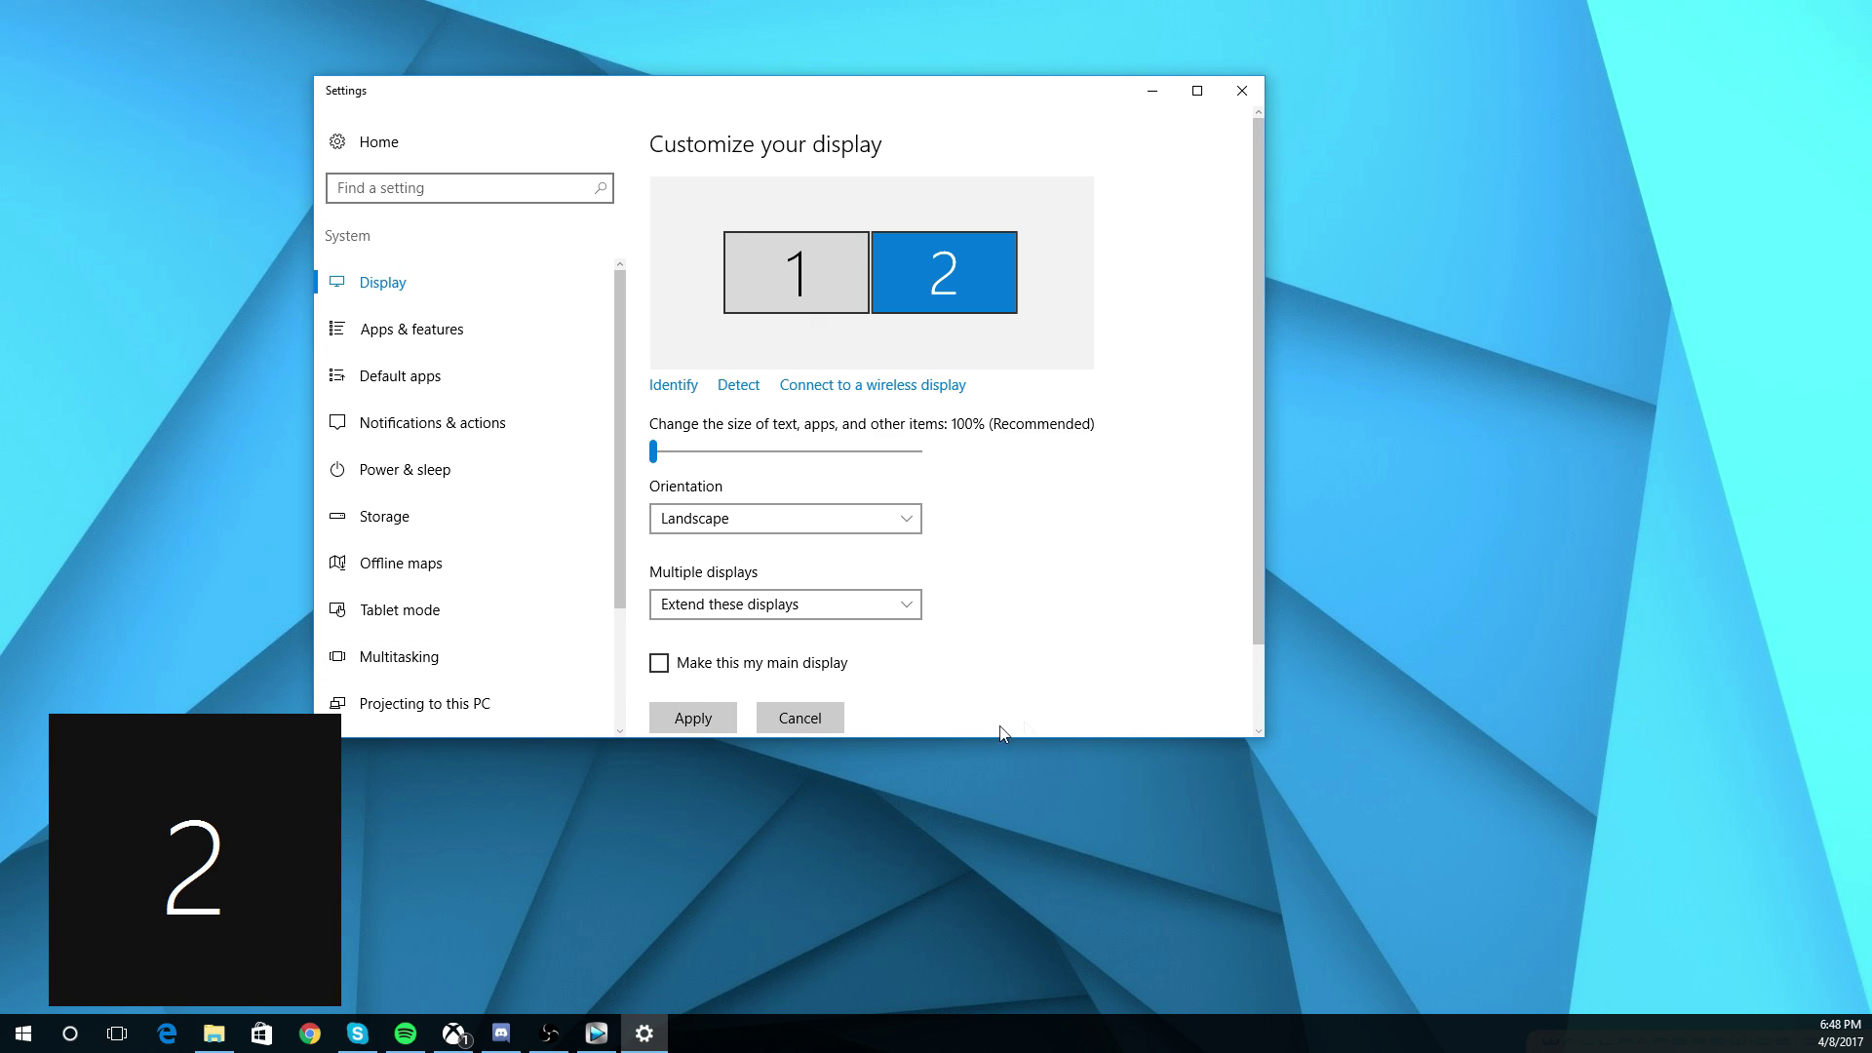
# - Apply the extended two-monitor arrangement, then restore the maximized Chrome window to a smaller size
pyautogui.click(693, 718)
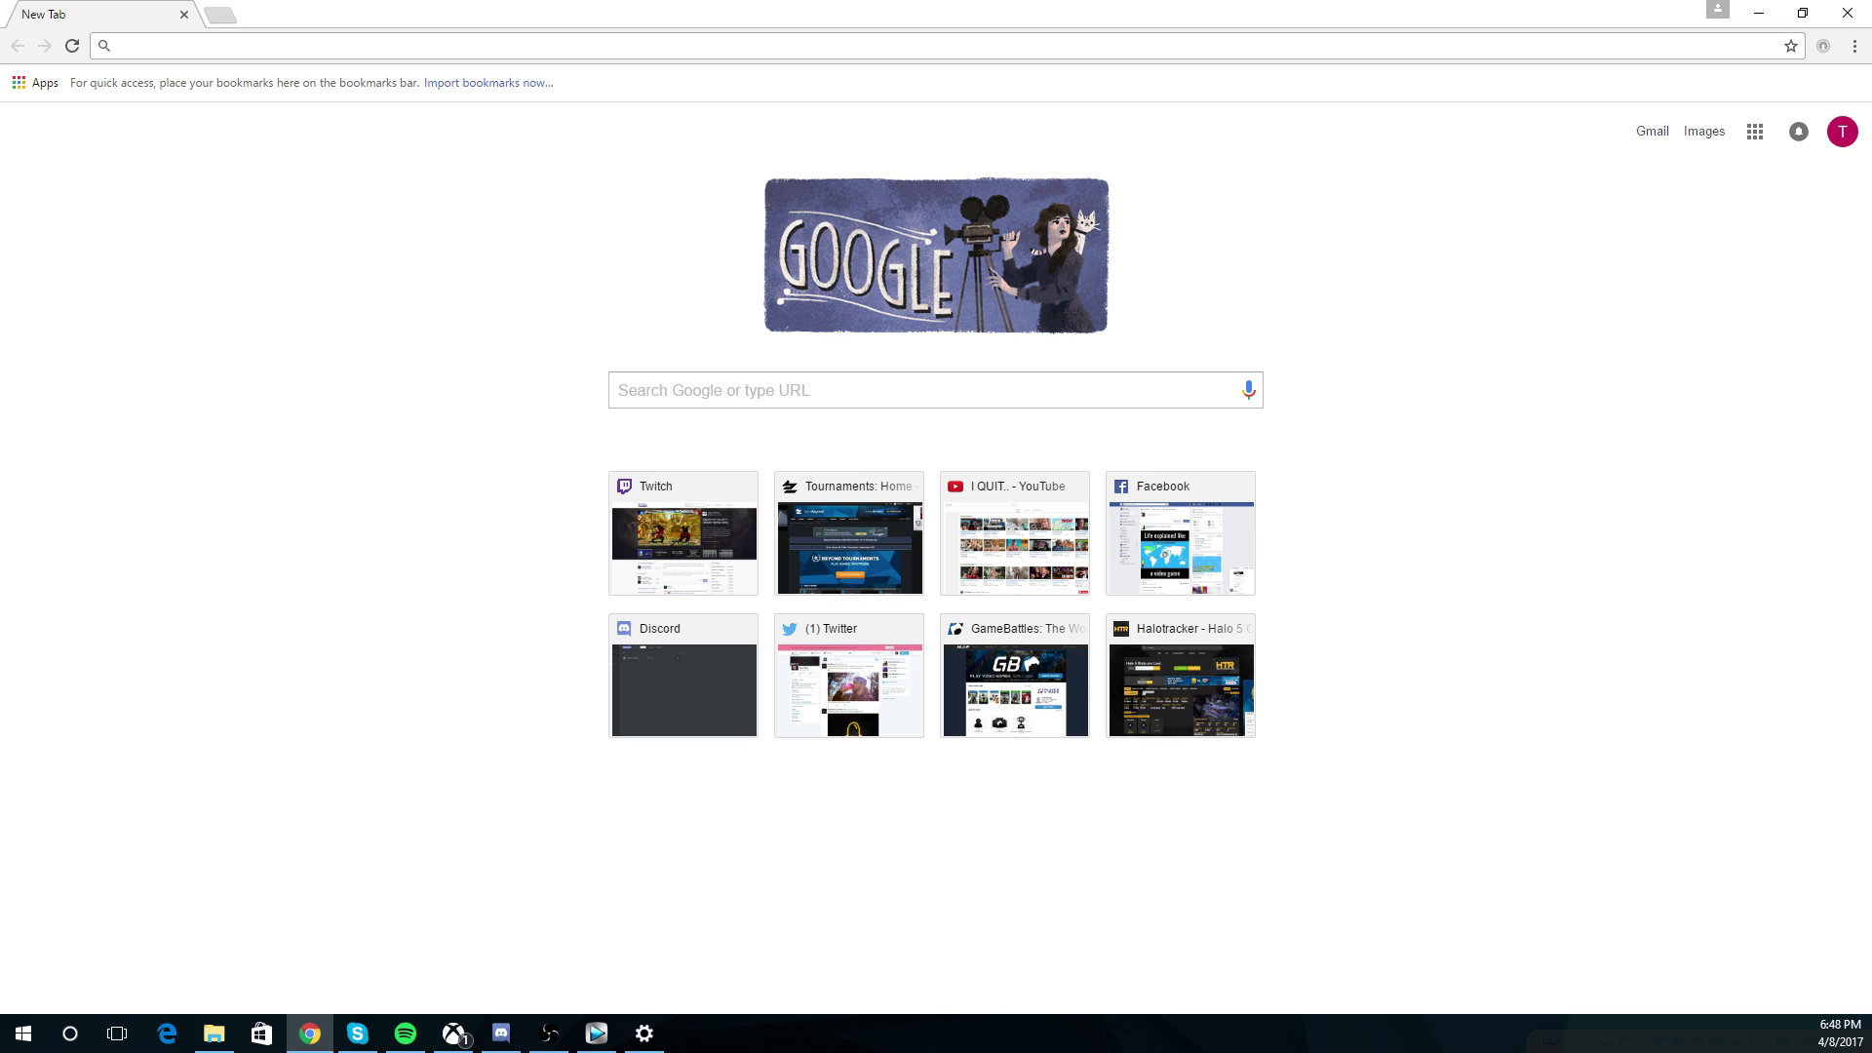
pyautogui.click(1802, 12)
# - Close the Chrome browser window and the Display settings window
pyautogui.moveTo(654, 33); pyautogui.dragTo(731, 29)
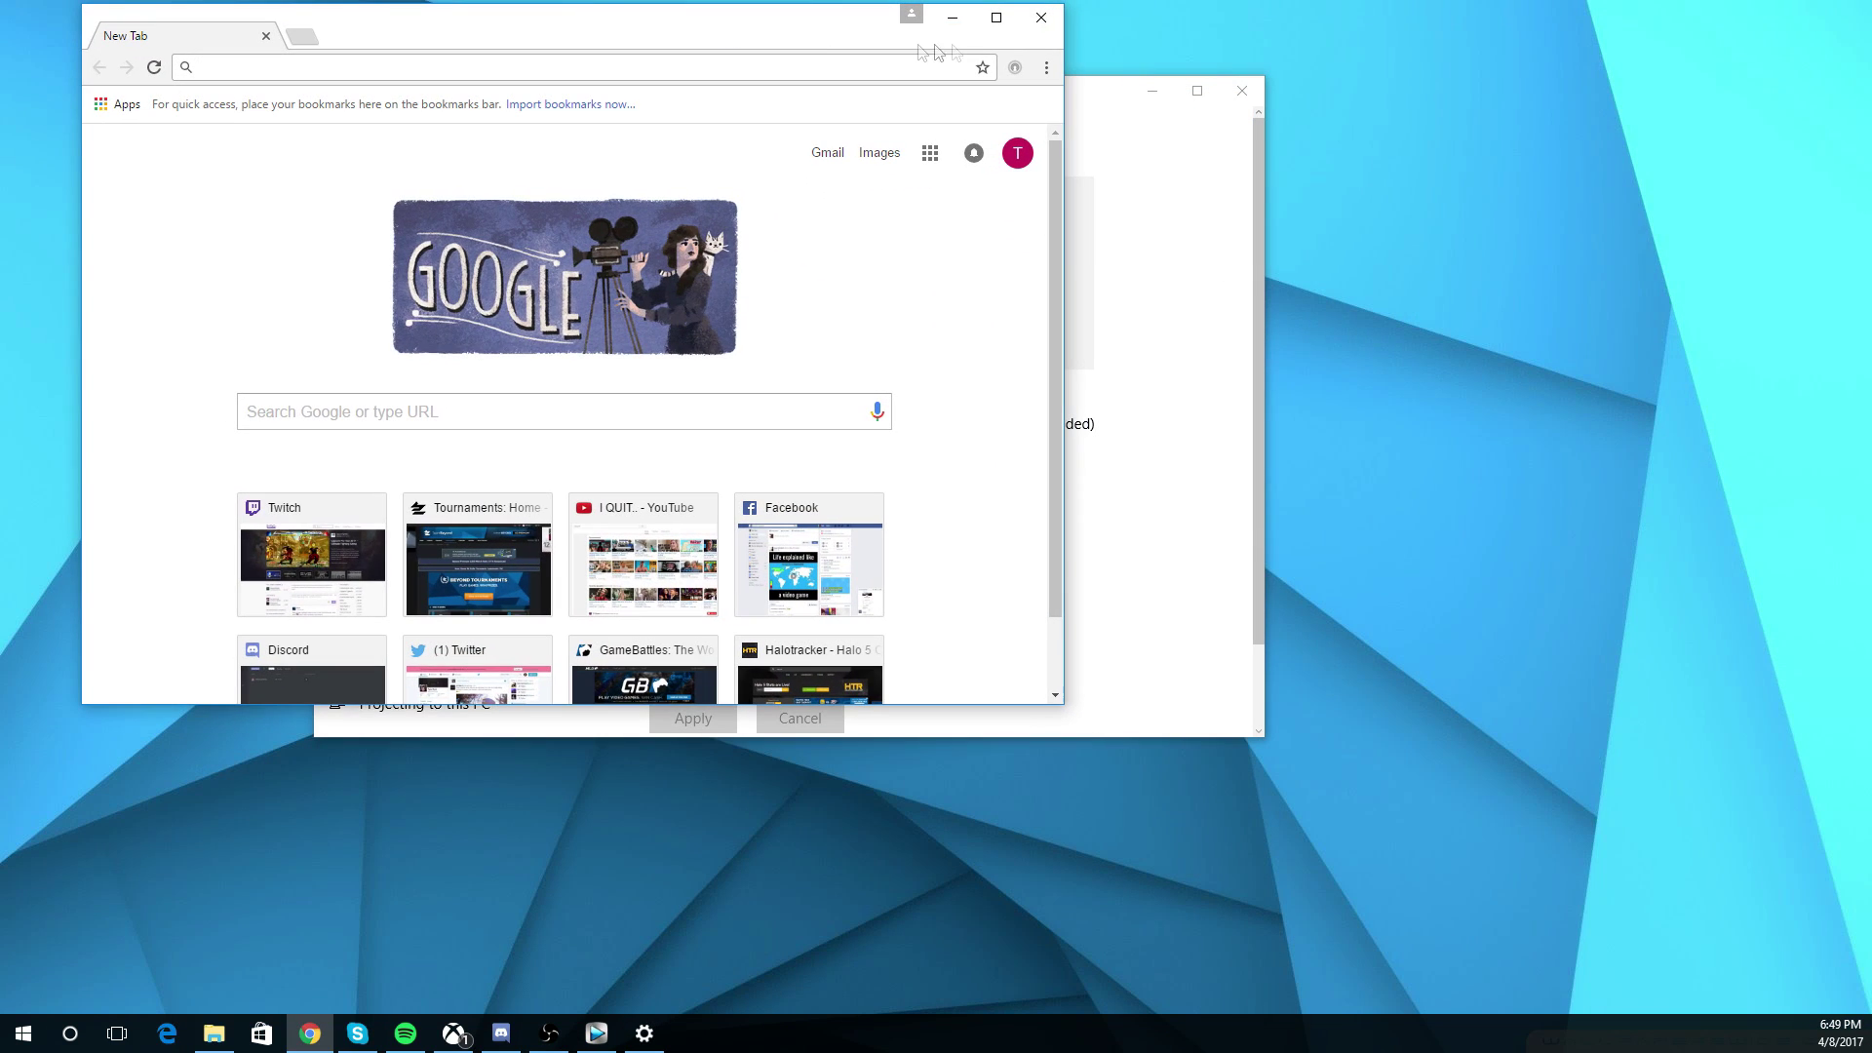
pyautogui.click(1038, 19)
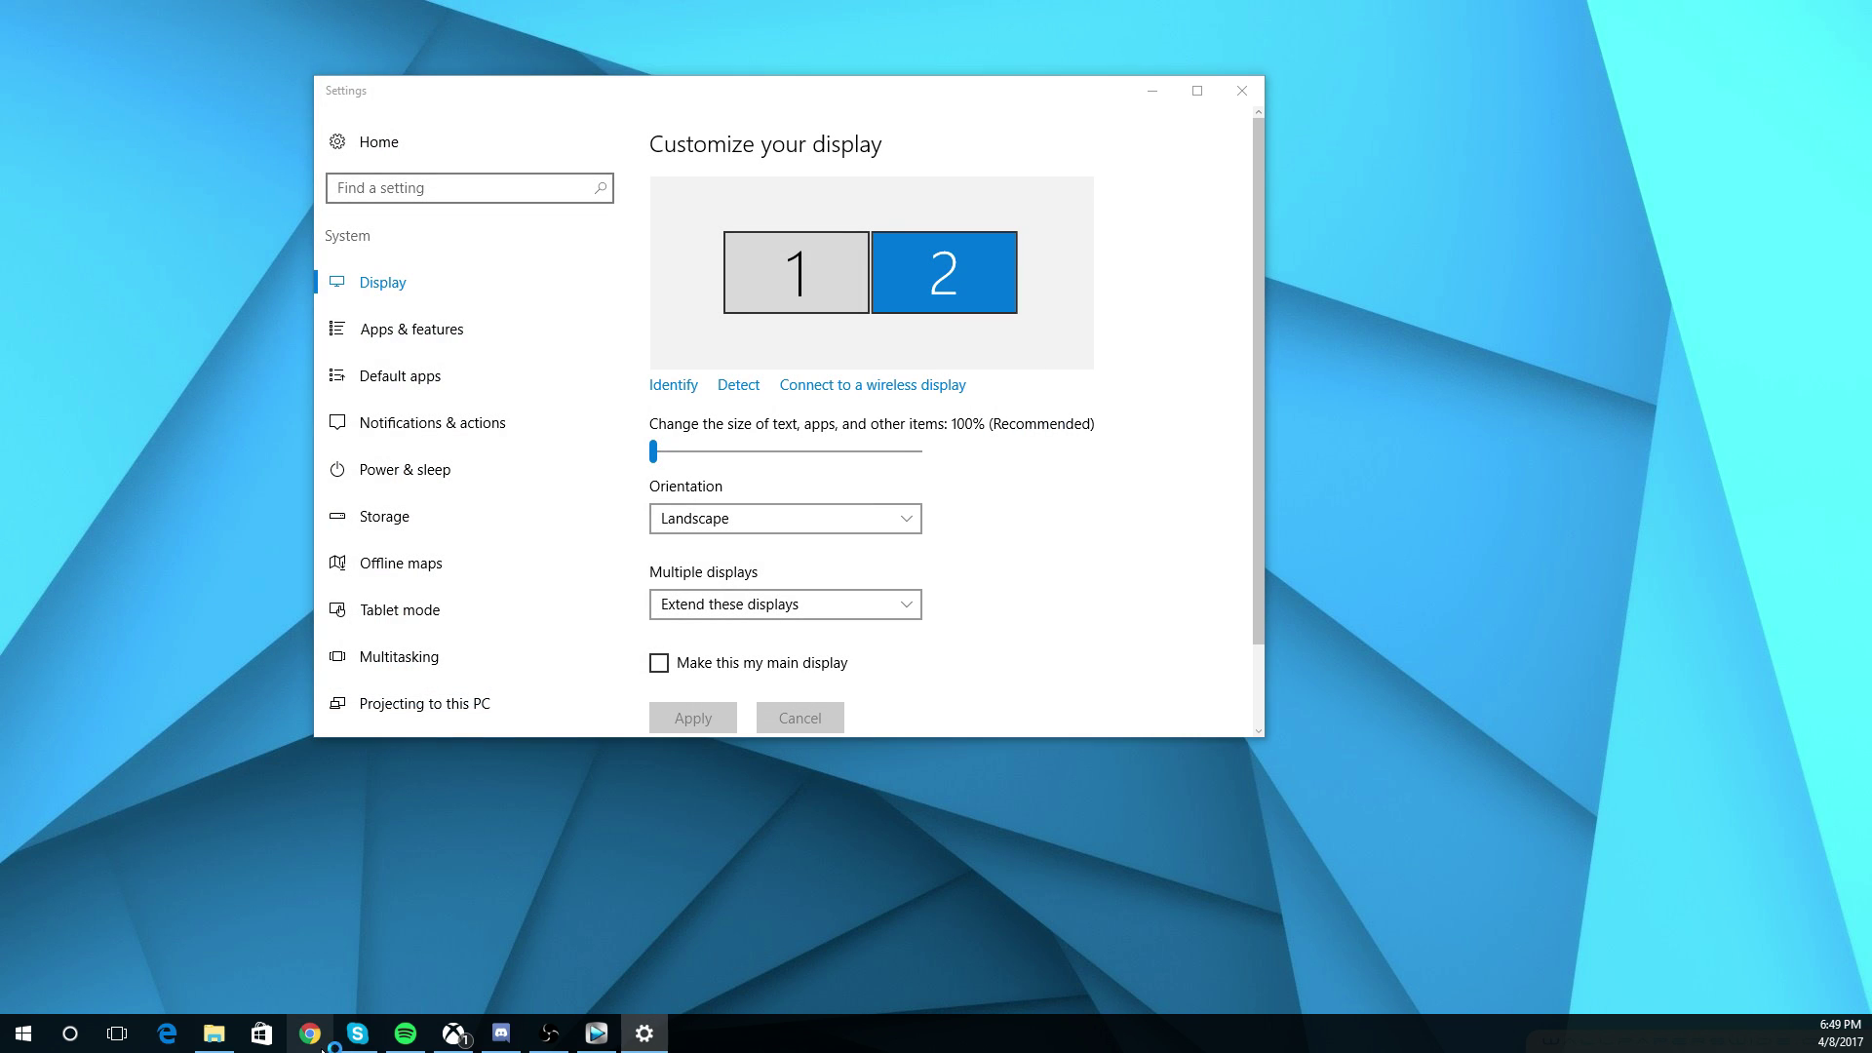
pyautogui.click(501, 1032)
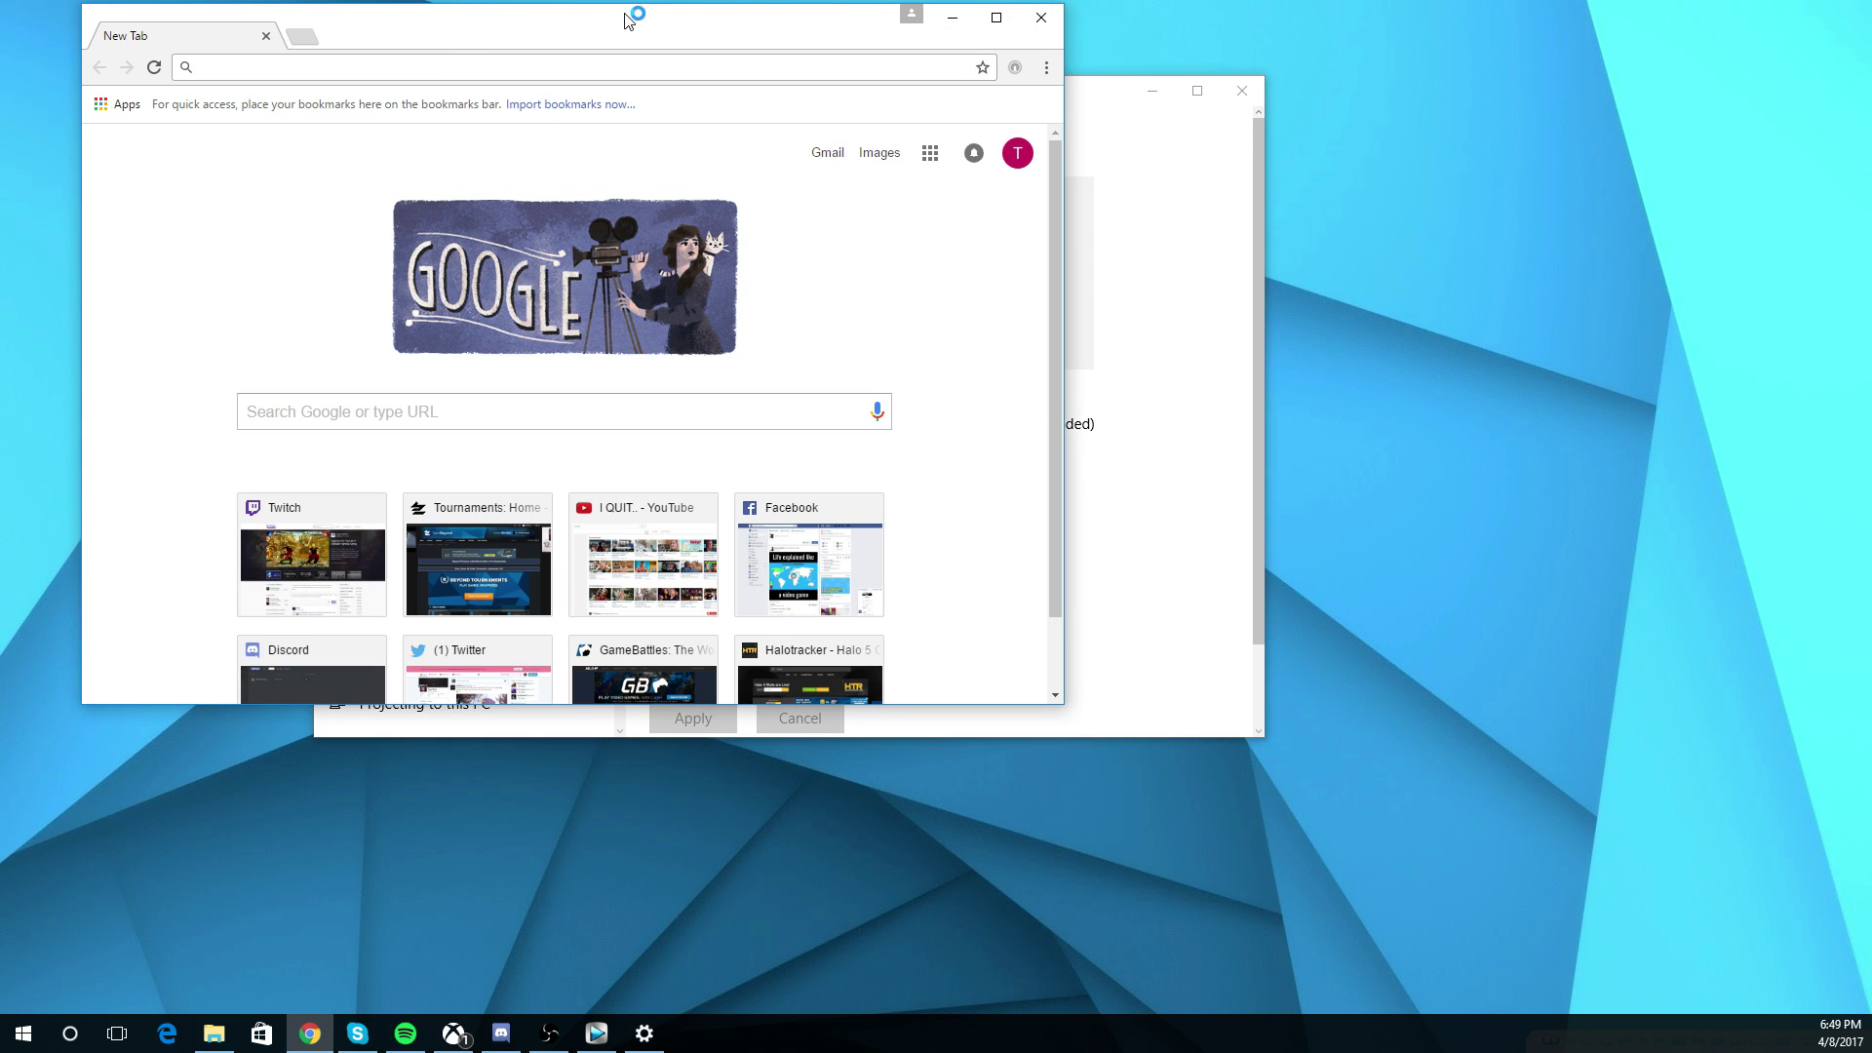
pyautogui.moveTo(654, 44); pyautogui.dragTo(614, 101)
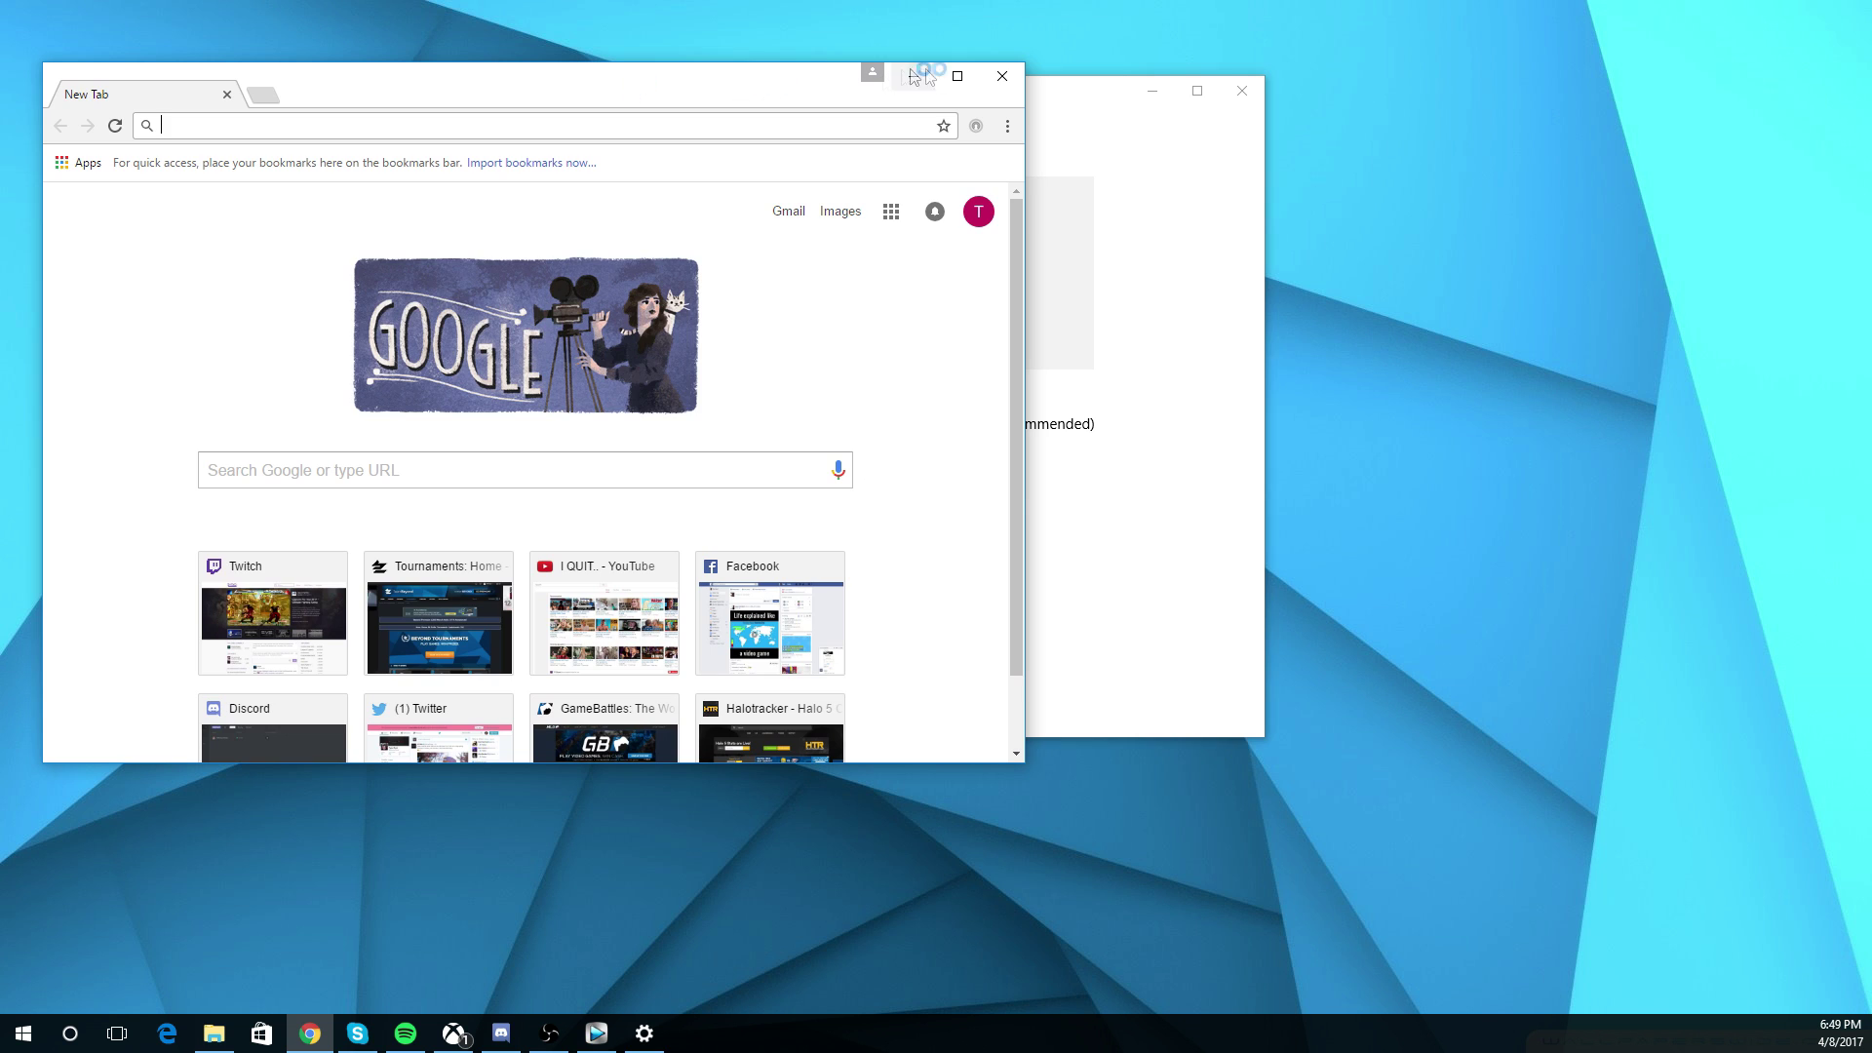
pyautogui.click(986, 88)
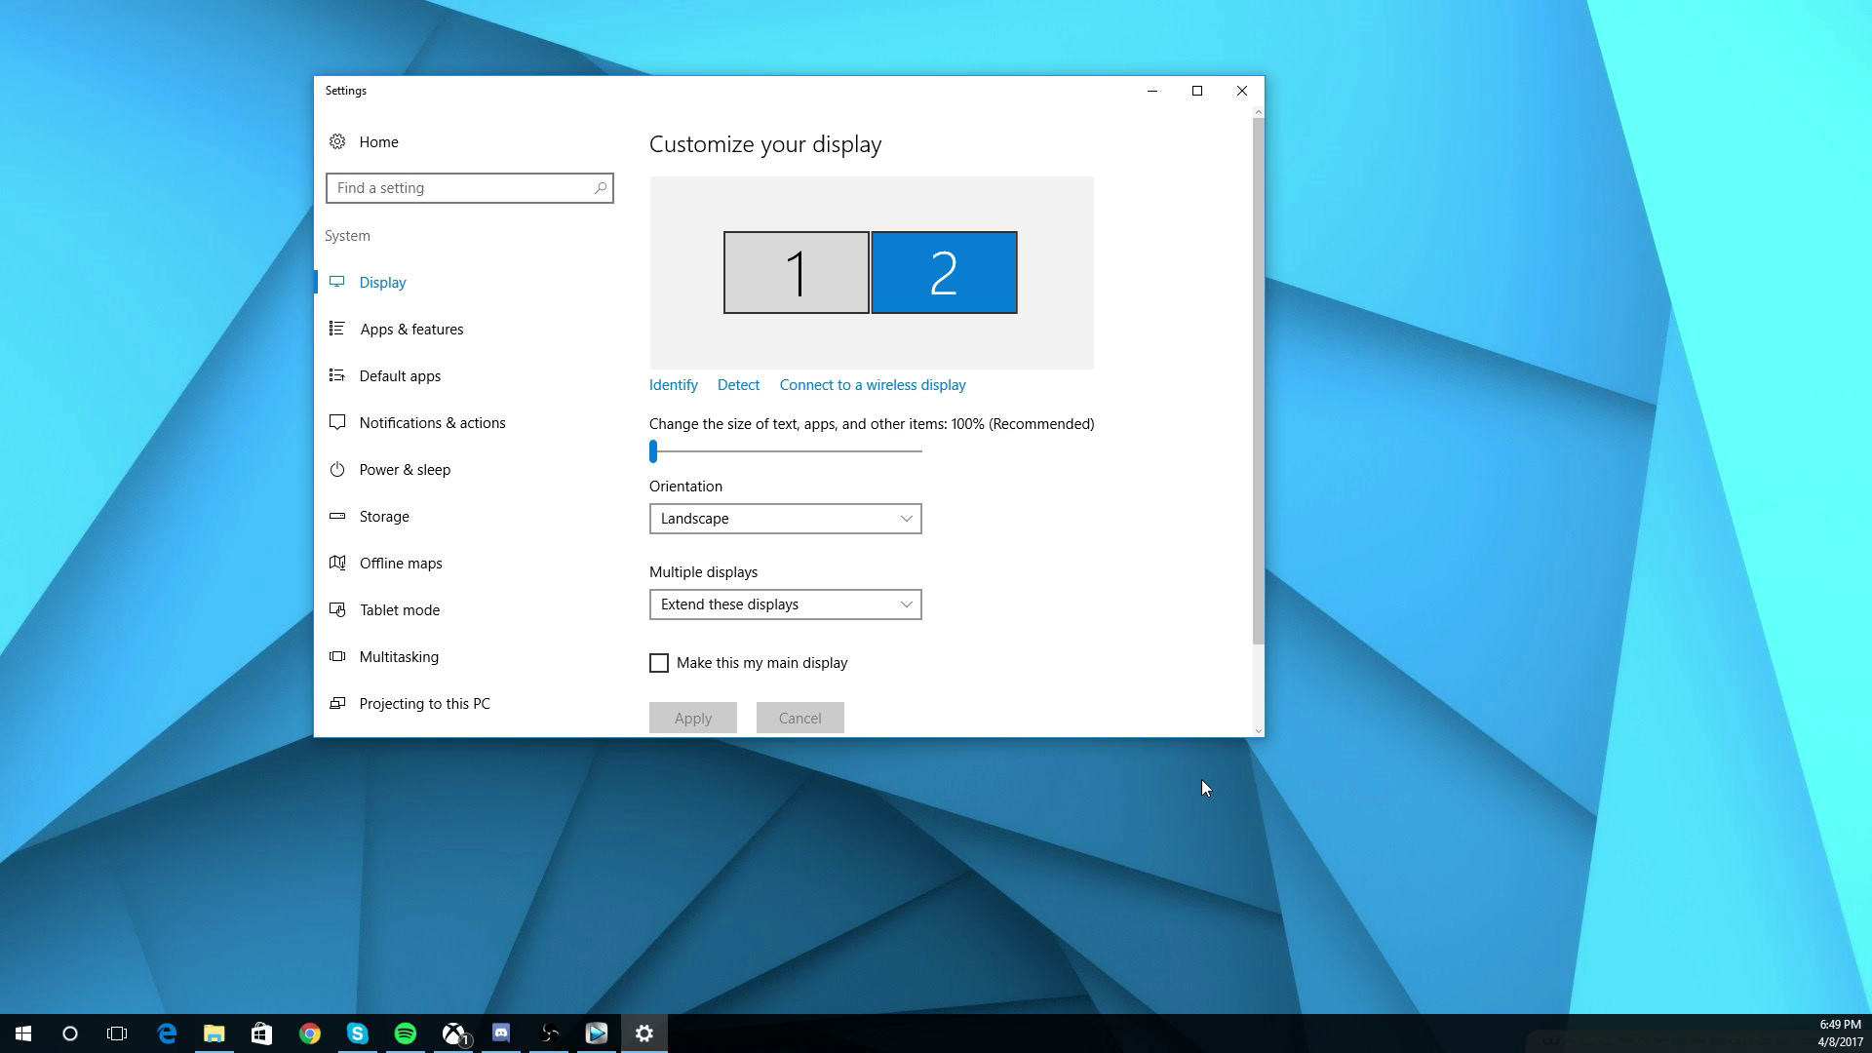
pyautogui.click(1248, 98)
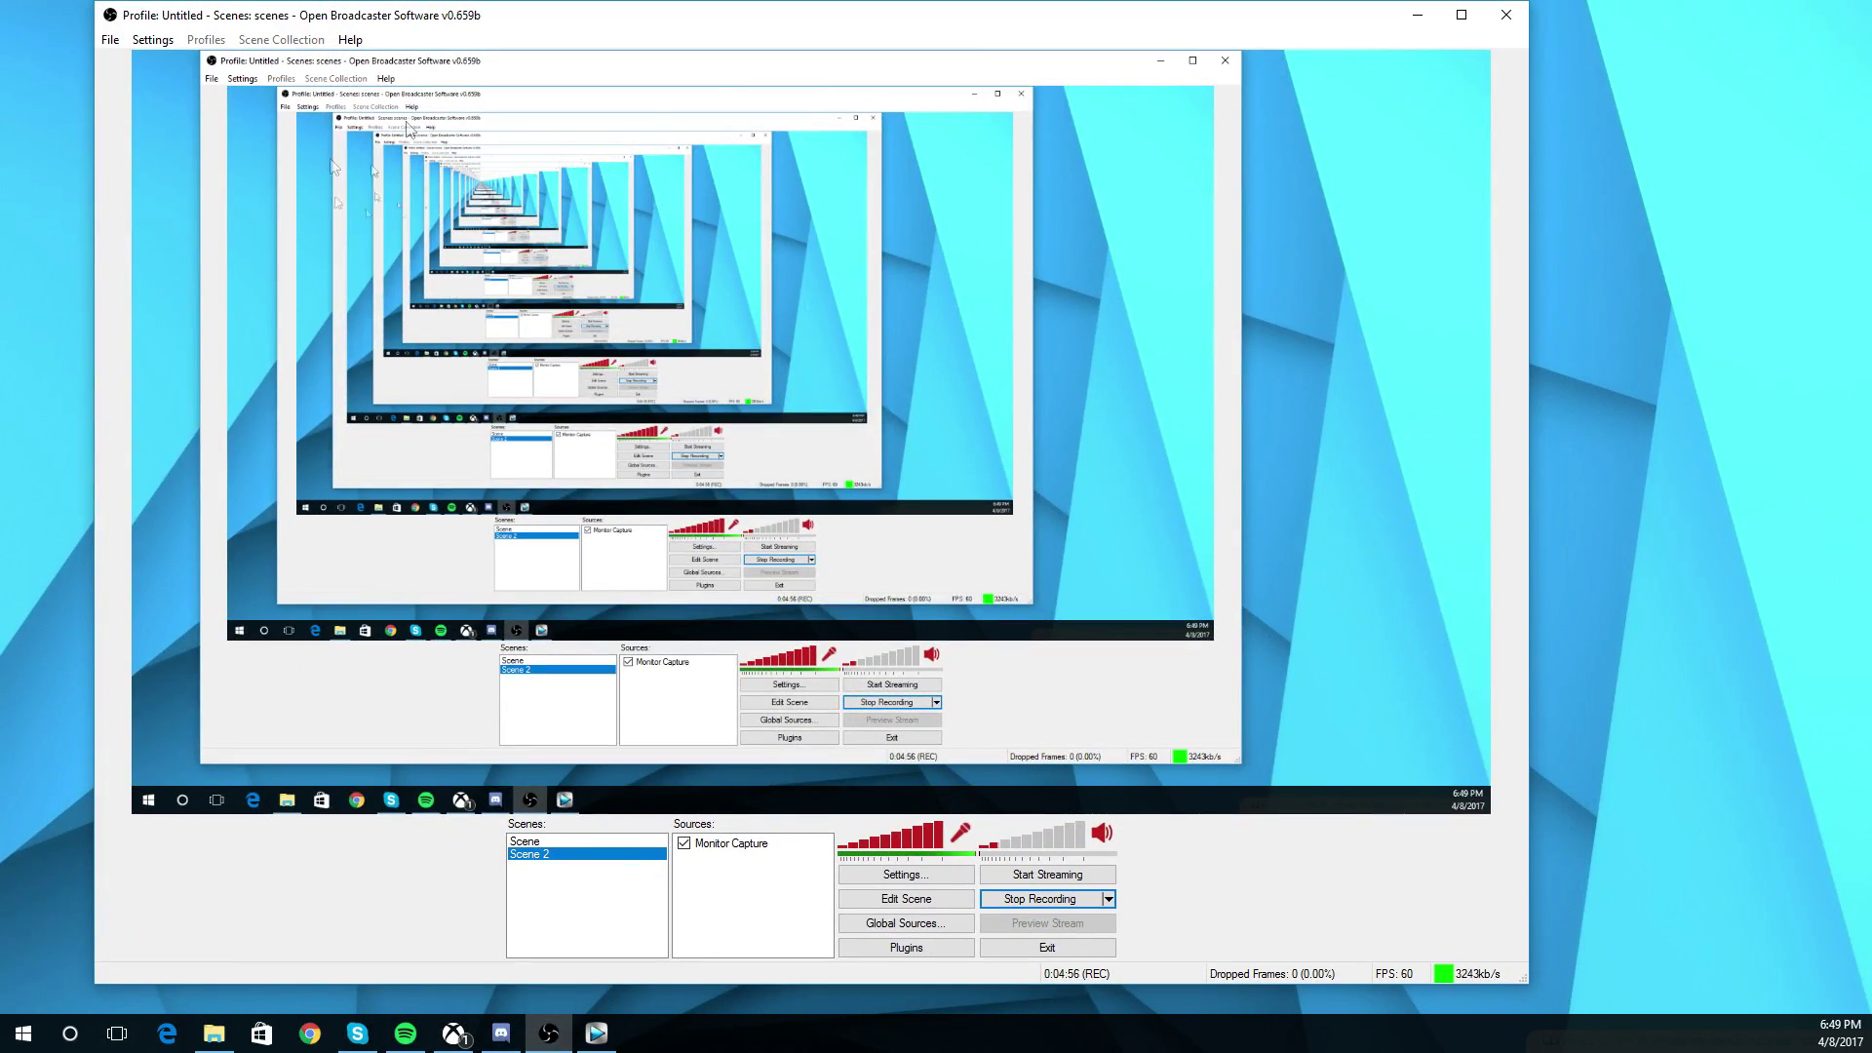
# - In OBS, open Properties for the Monitor Capture source from its context menu
pyautogui.rightClick(727, 865)
pyautogui.moveTo(765, 879)
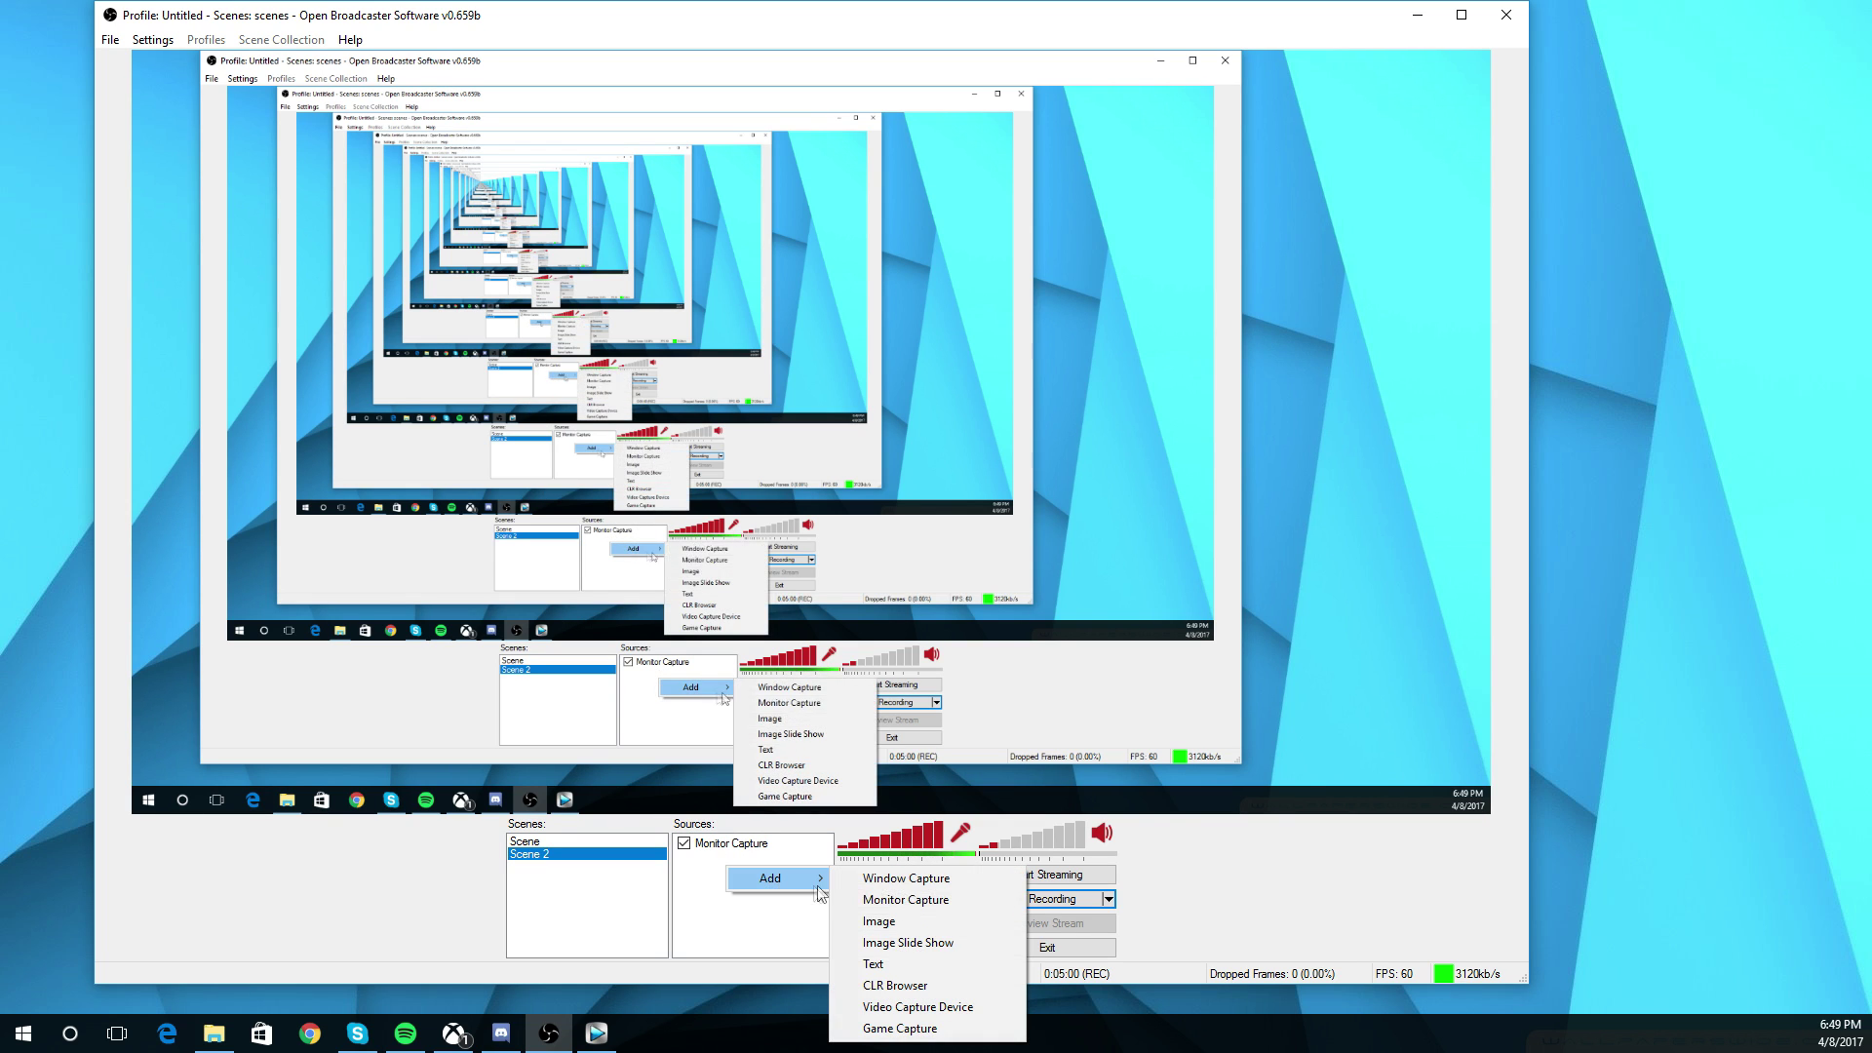
pyautogui.click(731, 926)
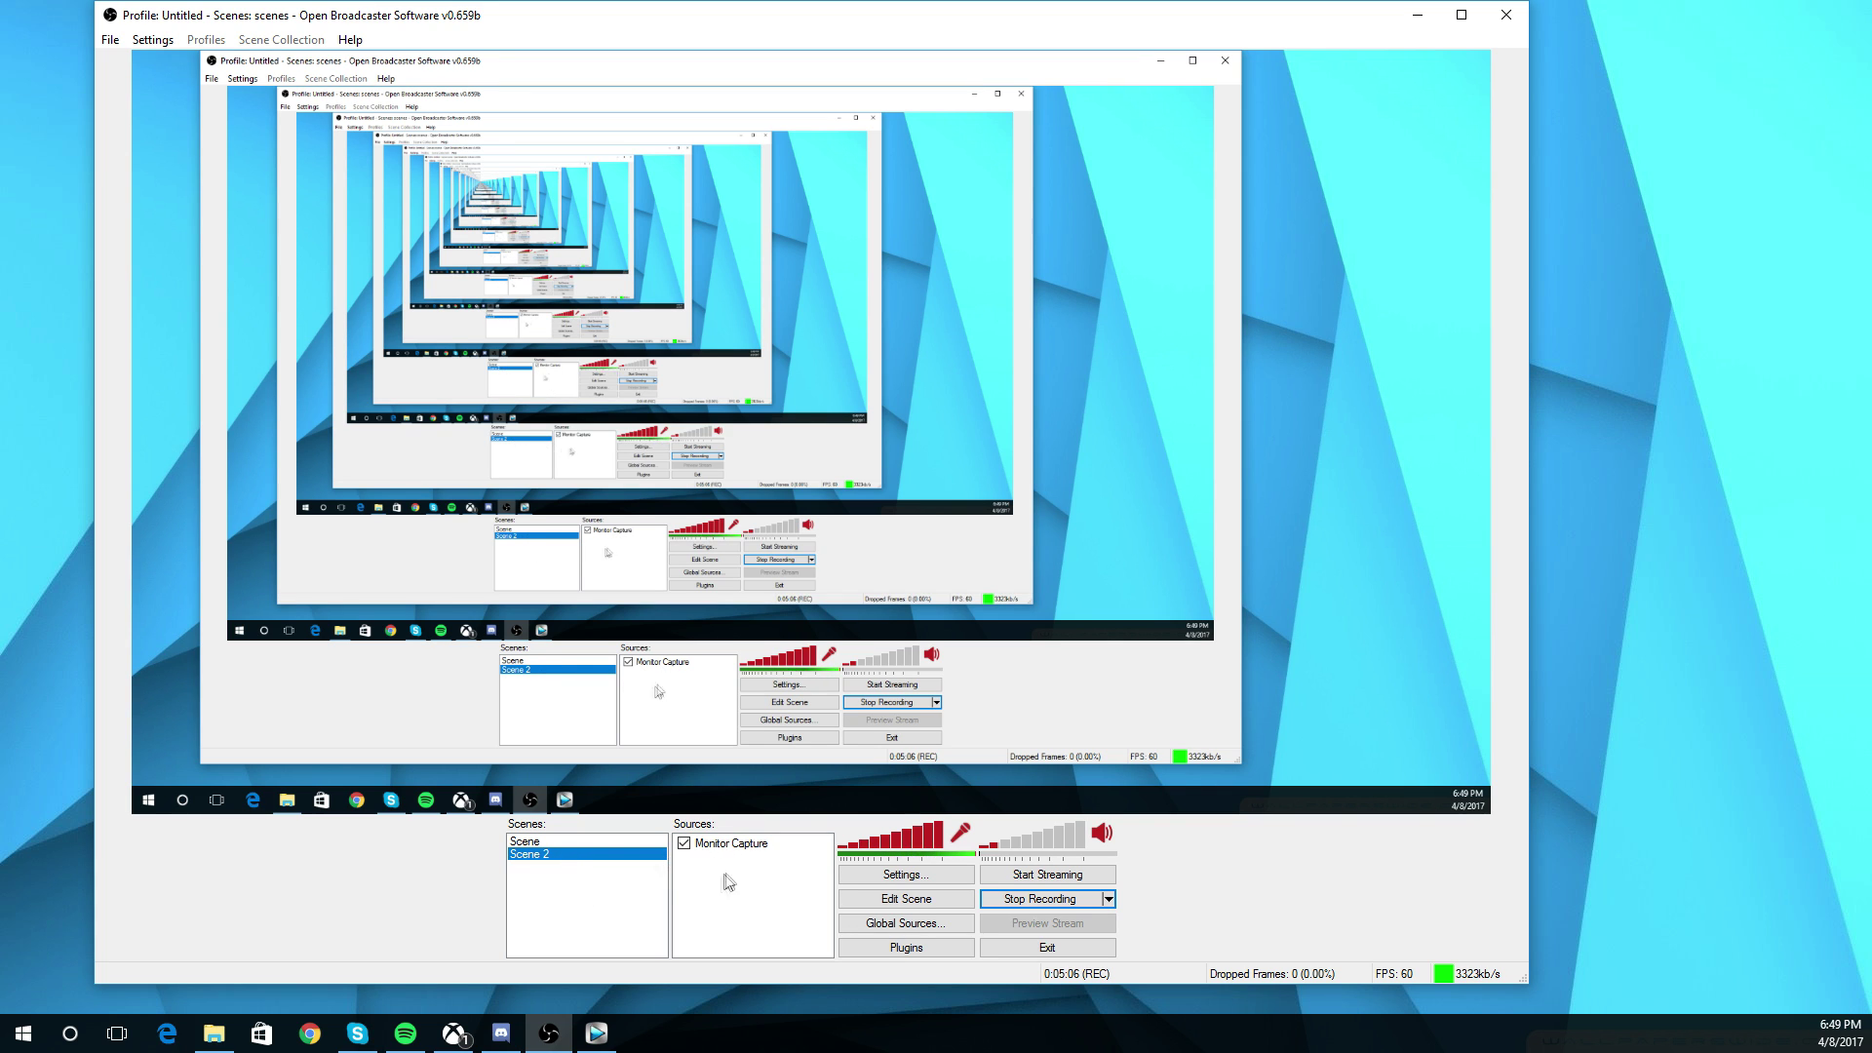
pyautogui.rightClick(738, 847)
pyautogui.click(729, 845)
pyautogui.rightClick(725, 847)
pyautogui.click(782, 981)
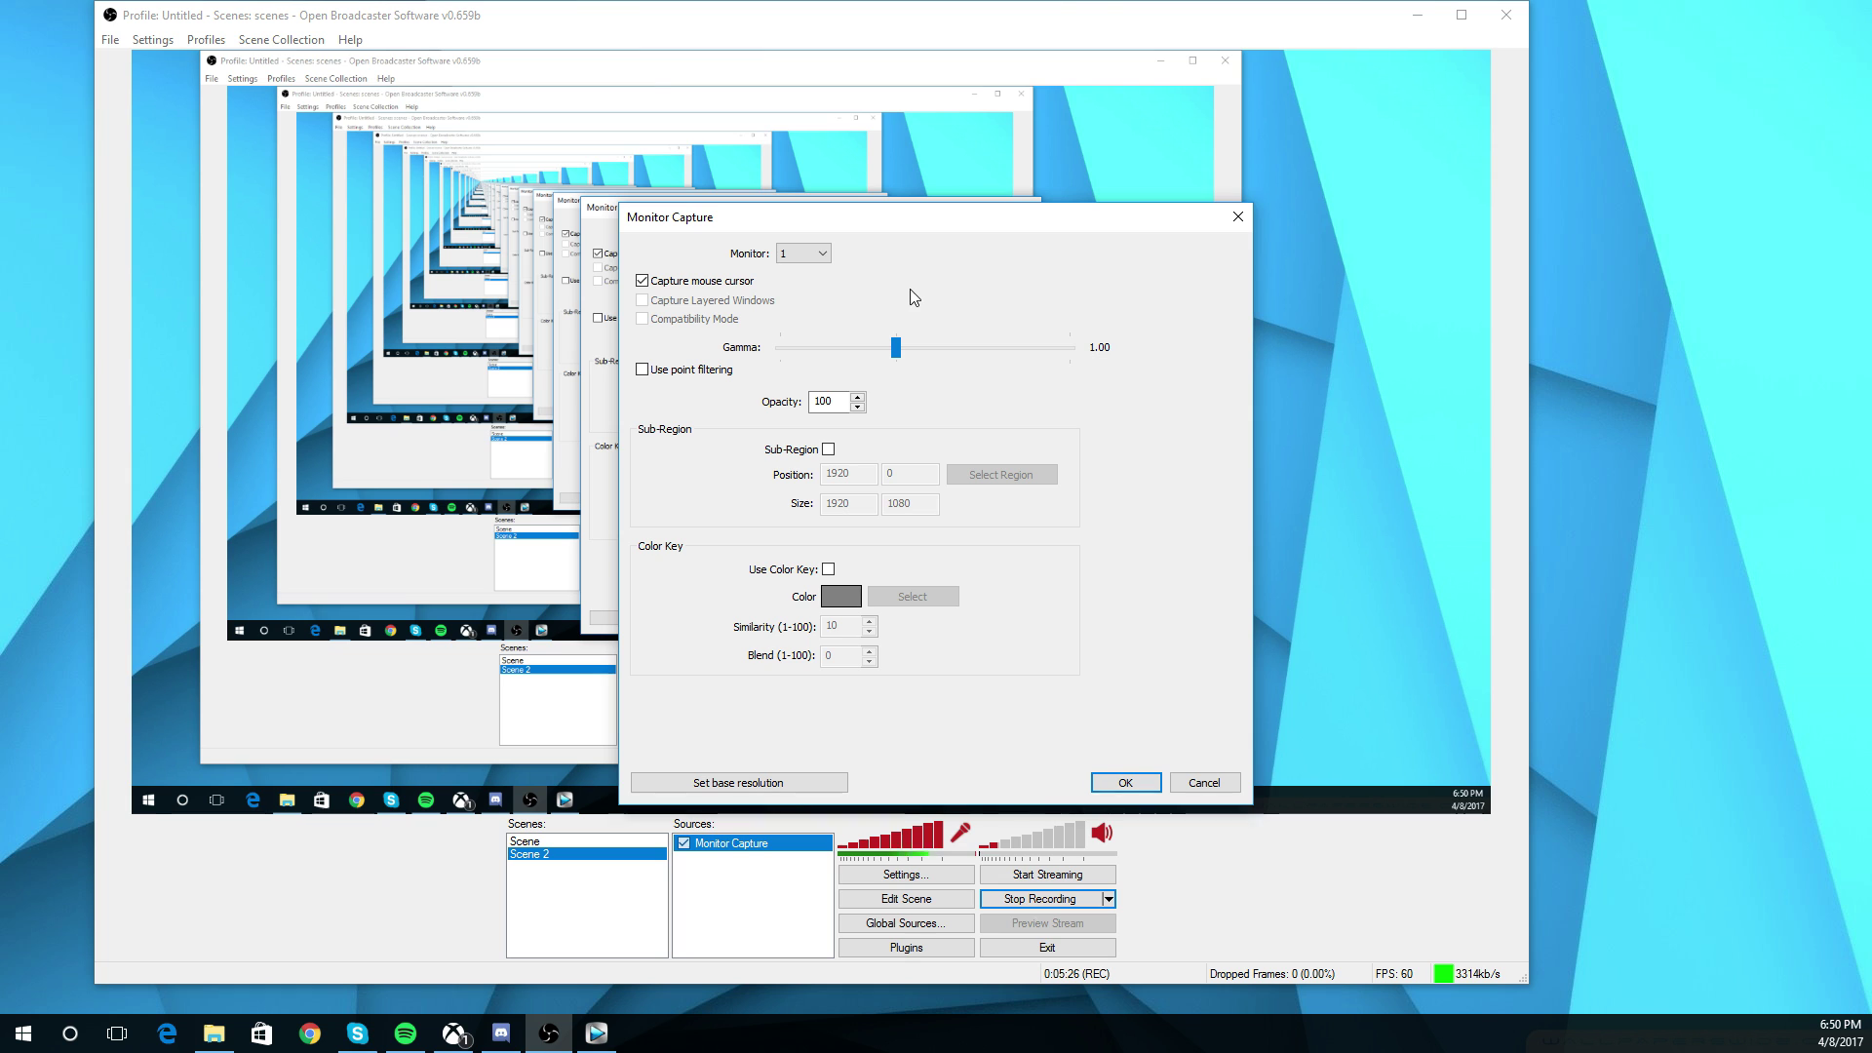
# - Reposition the properties dialog and keep monitor 1 as the capture target
pyautogui.moveTo(815, 220); pyautogui.dragTo(742, 242)
pyautogui.click(731, 276)
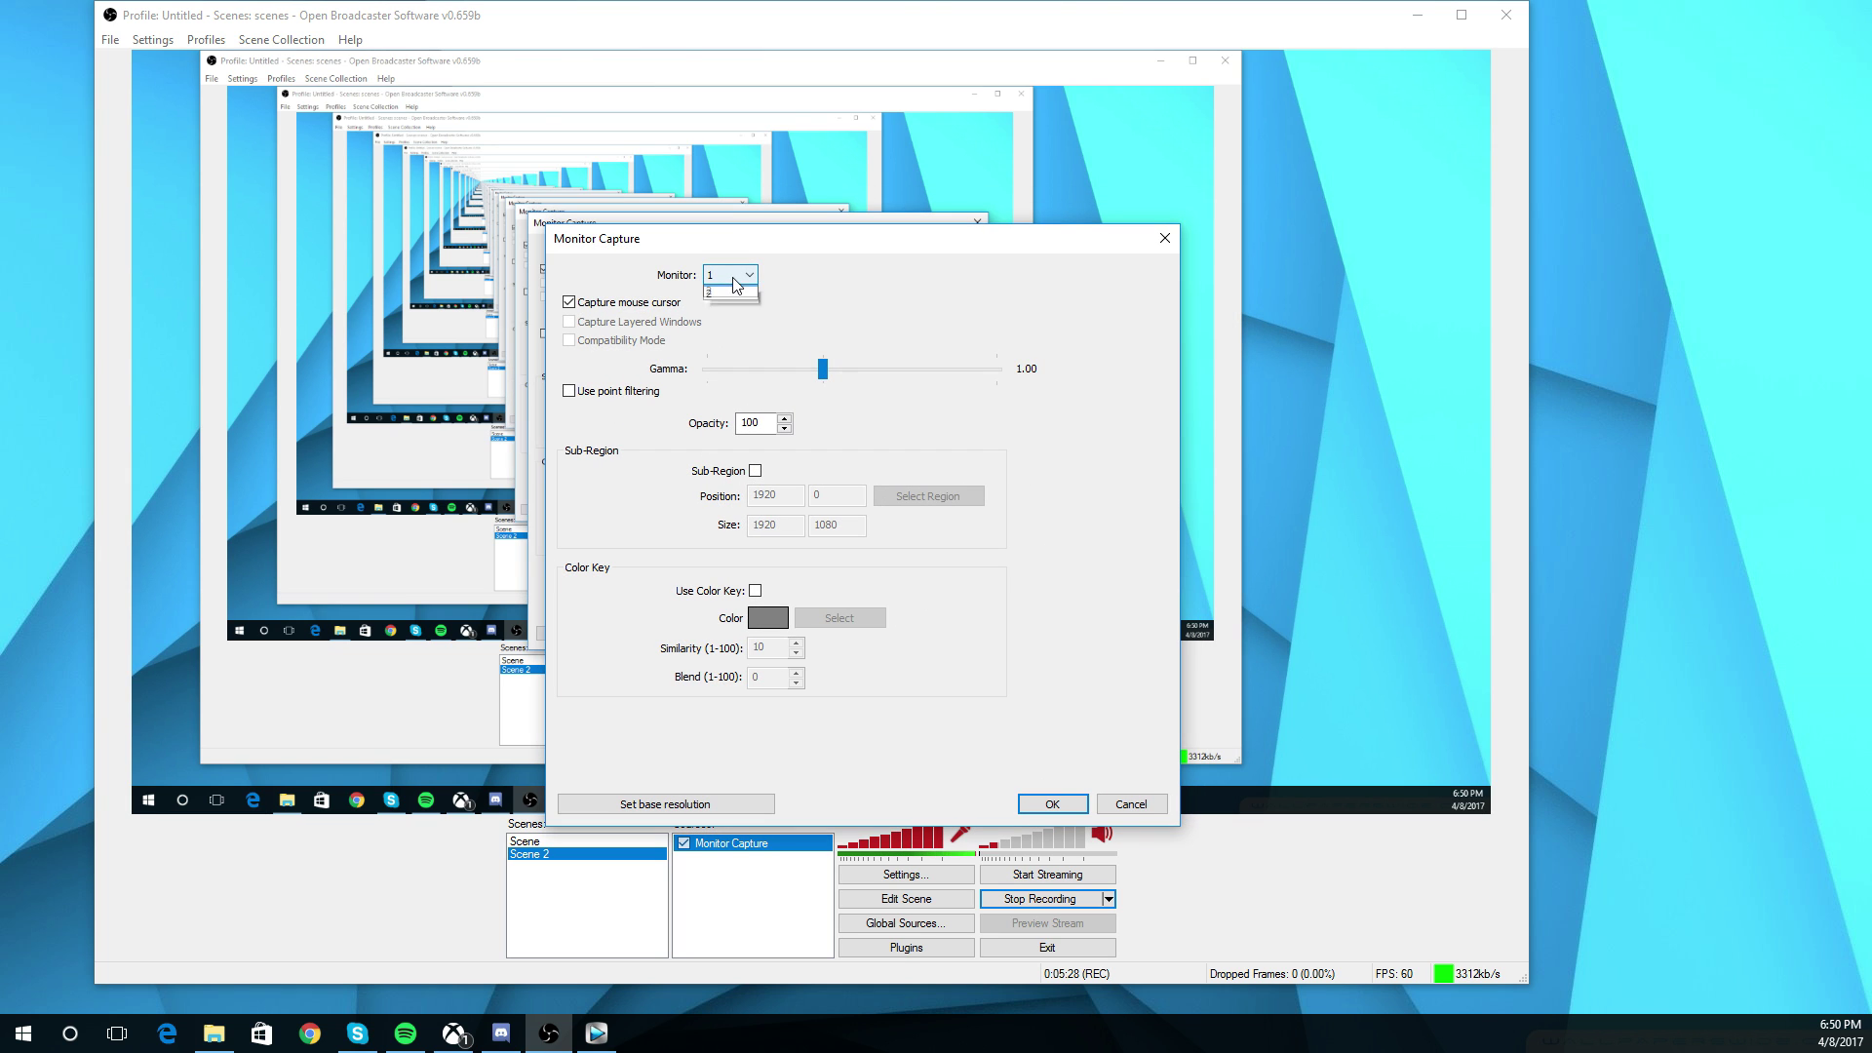
pyautogui.click(733, 283)
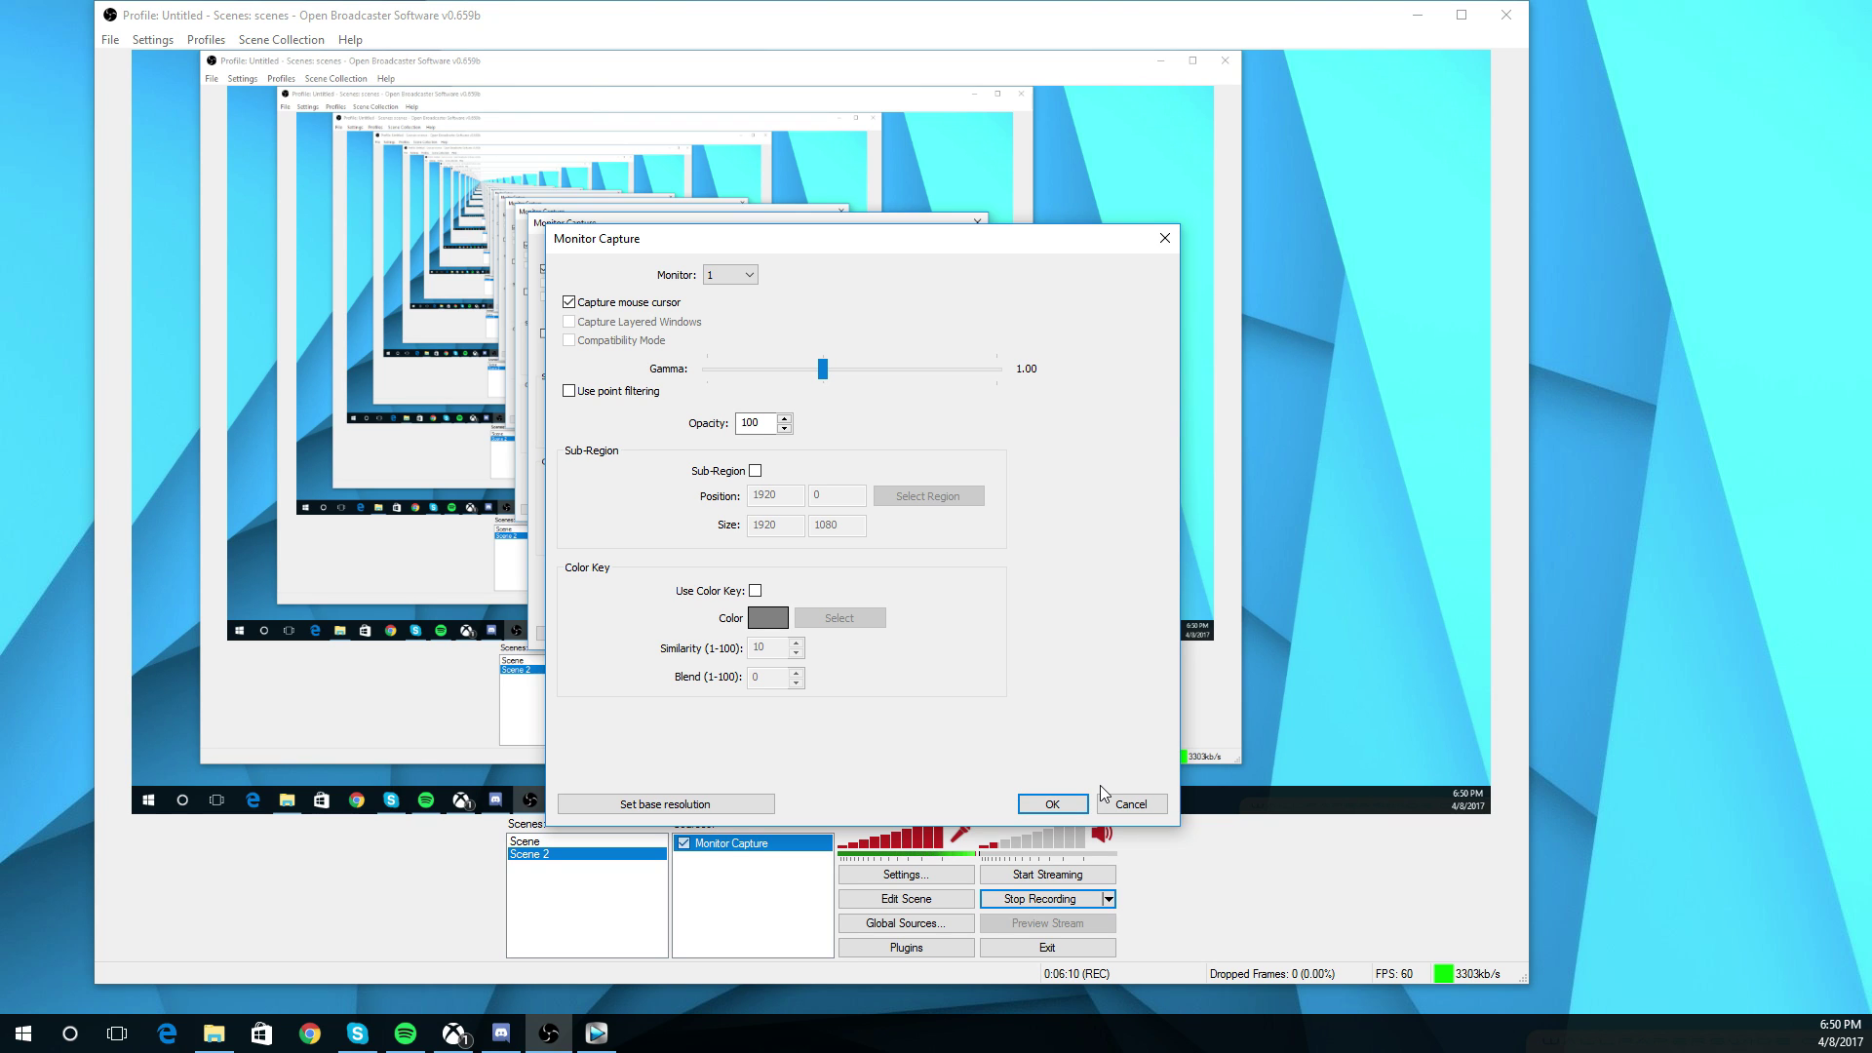
# - Confirm the Monitor Capture properties with OK
pyautogui.click(1047, 806)
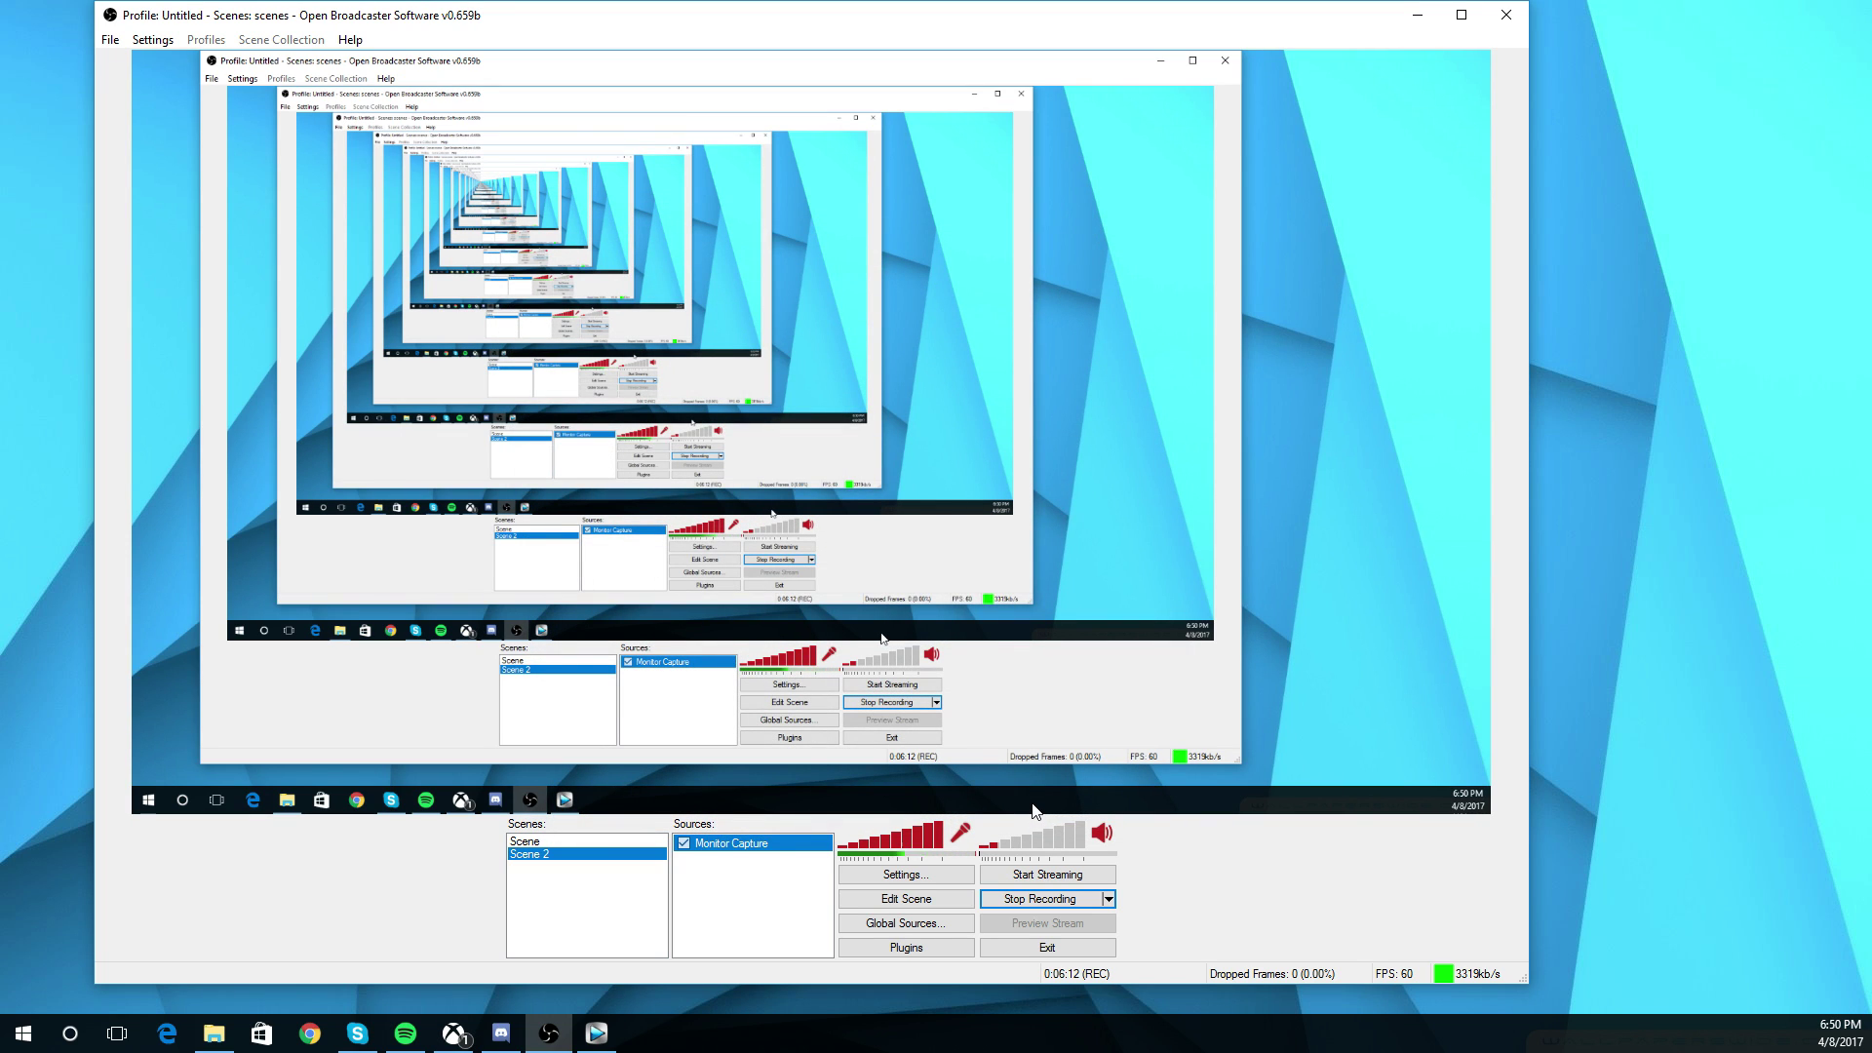